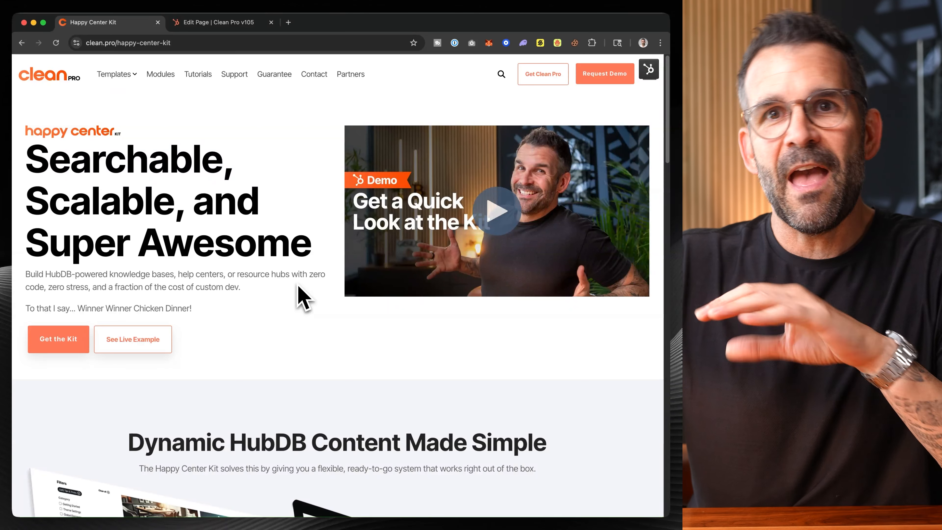
- Browse the Happy Center Kit page down to its pricing and switch the prices to Bitcoin
{"action": "scroll", "coordinate": [303, 299], "scroll_direction": "down", "scroll_amount": 1}
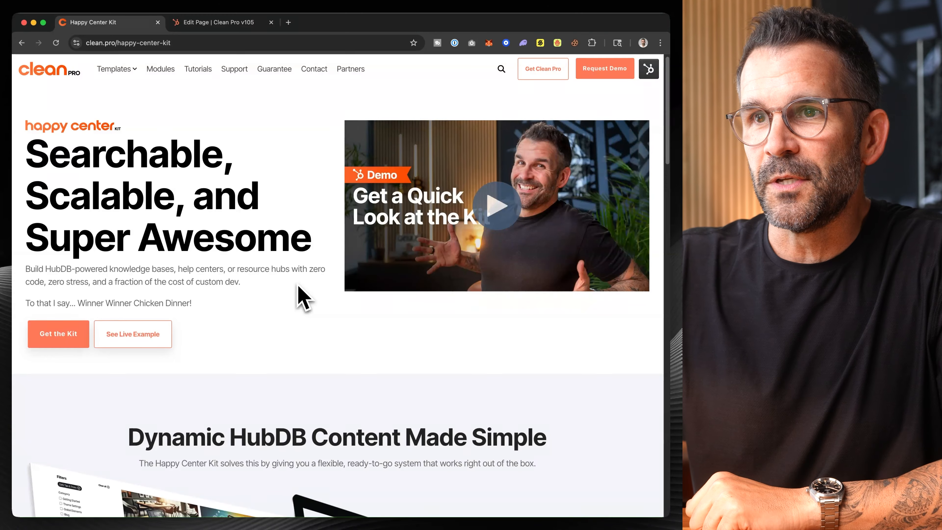
{"action": "scroll", "coordinate": [303, 299], "scroll_direction": "down", "scroll_amount": 3}
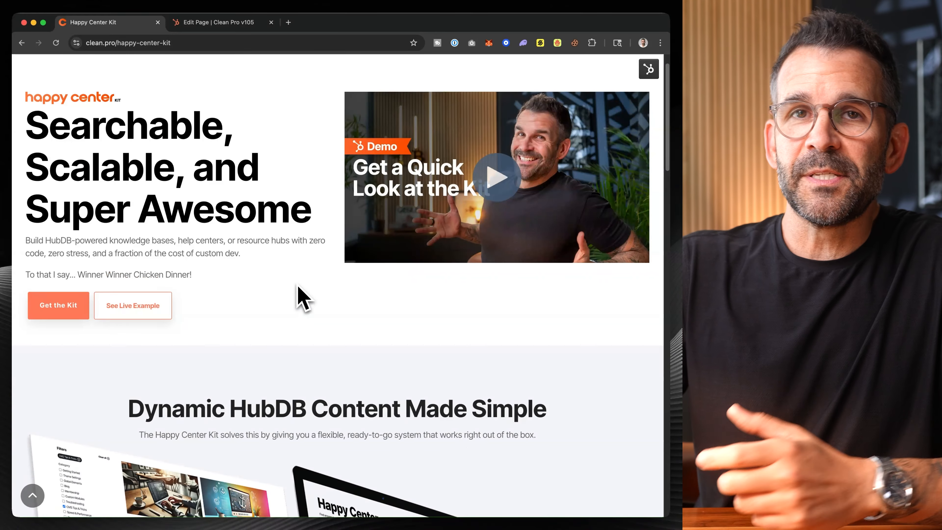
{"action": "scroll", "coordinate": [303, 299], "scroll_direction": "down", "scroll_amount": 6}
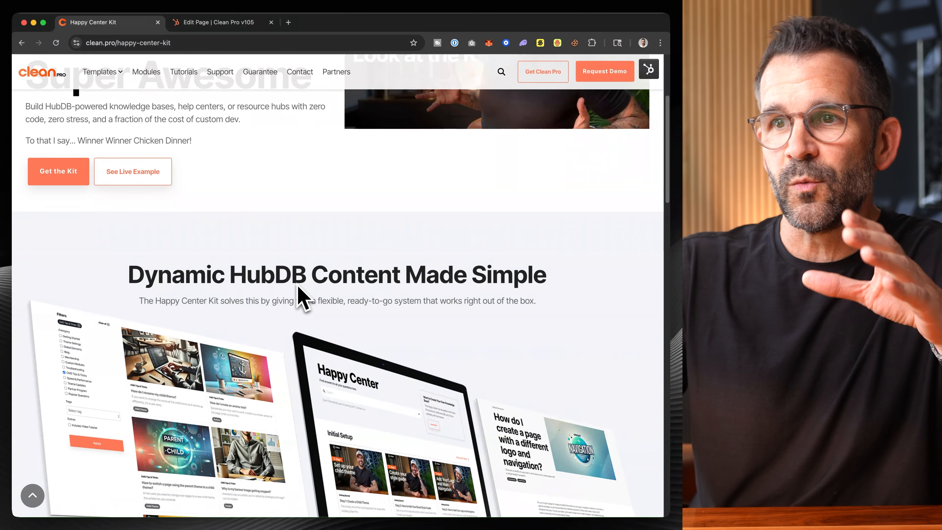
{"action": "scroll", "coordinate": [296, 286], "scroll_direction": "down", "scroll_amount": 1}
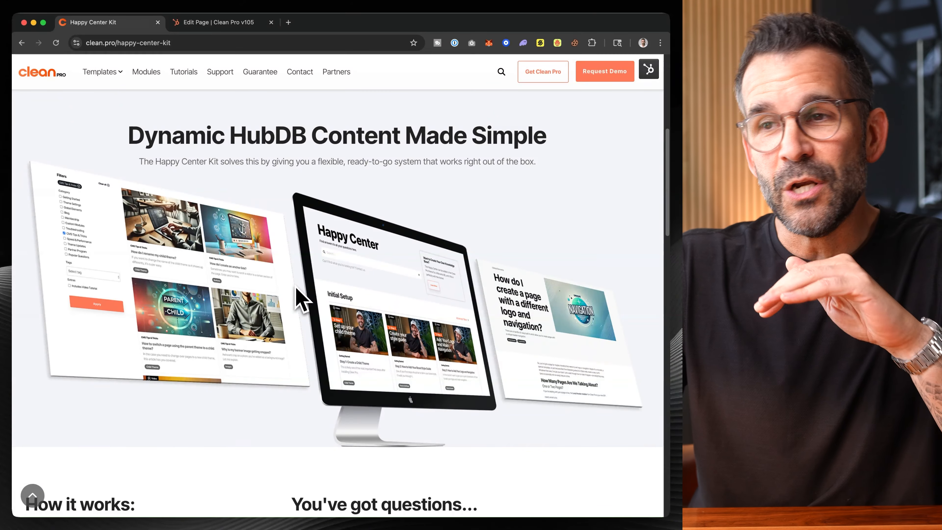
{"action": "scroll", "coordinate": [297, 289], "scroll_direction": "down", "scroll_amount": 20}
{"action": "scroll", "coordinate": [297, 289], "scroll_direction": "down", "scroll_amount": 10}
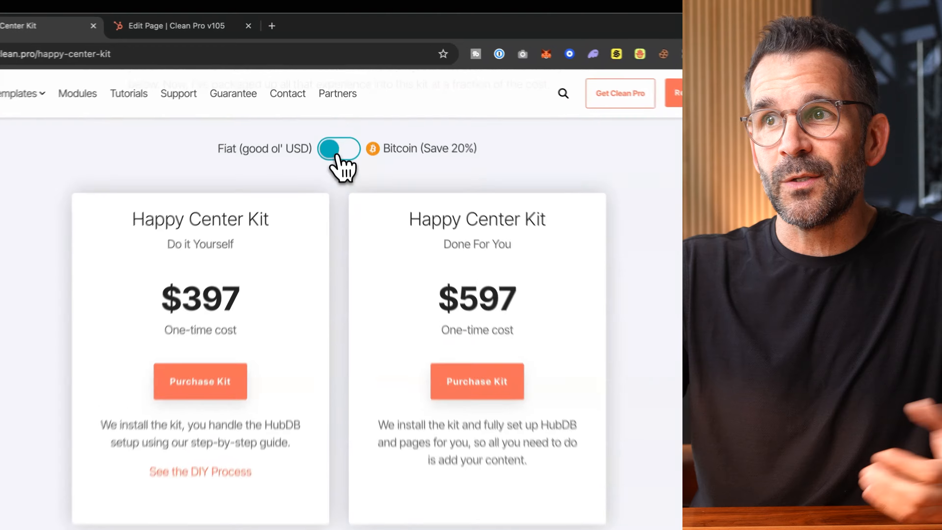
{"action": "left_click", "coordinate": [335, 114]}
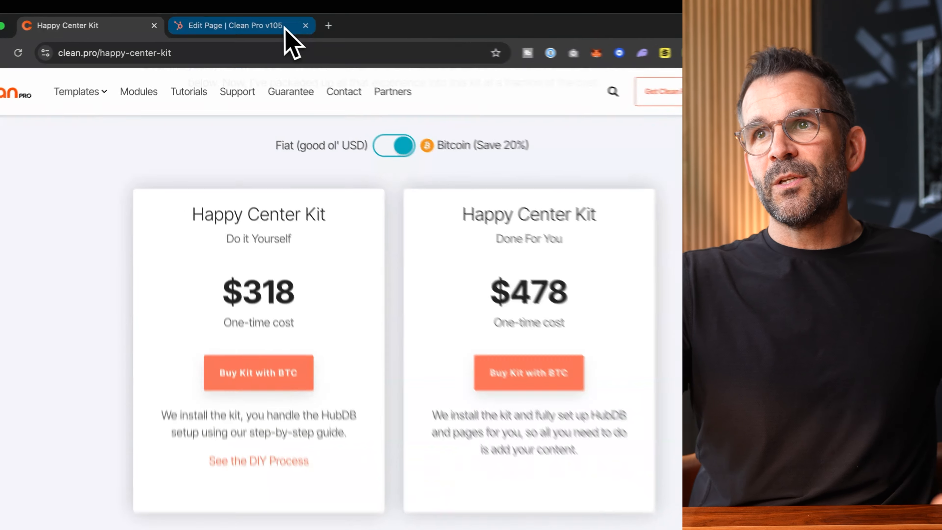
- Switch to the Clean Pro v105 page editor in HubSpot and examine the sample table under Table Flow Module
{"action": "left_click", "coordinate": [254, 23]}
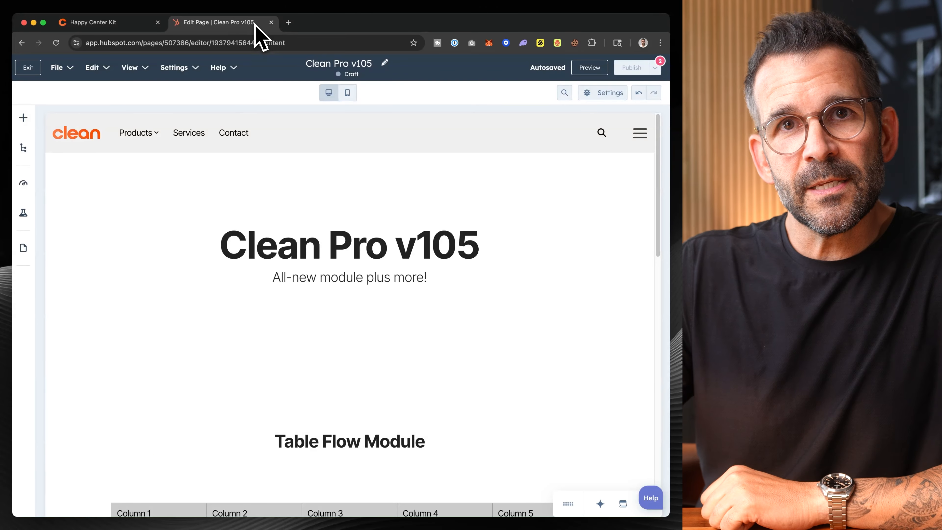
{"action": "scroll", "coordinate": [438, 337], "scroll_direction": "down", "scroll_amount": 5}
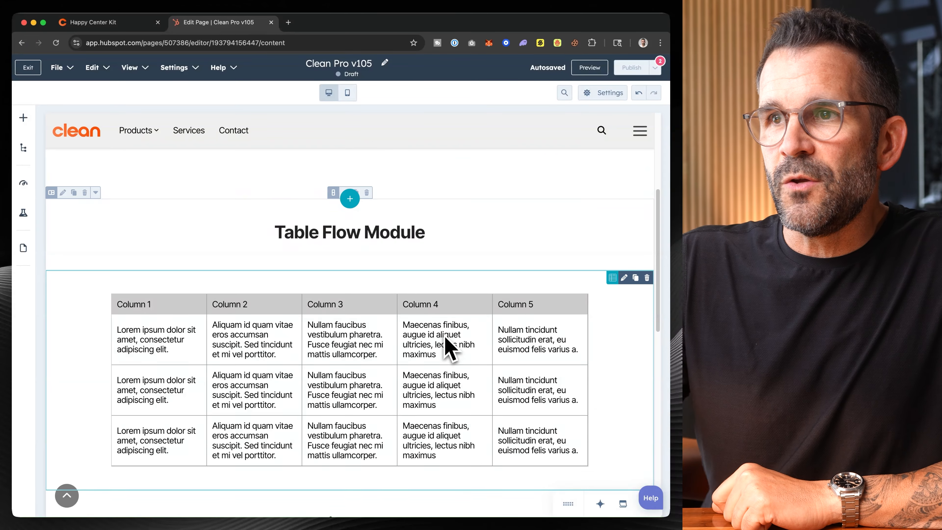
{"action": "scroll", "coordinate": [451, 347], "scroll_direction": "down", "scroll_amount": 2}
{"action": "scroll", "coordinate": [450, 347], "scroll_direction": "up", "scroll_amount": 2}
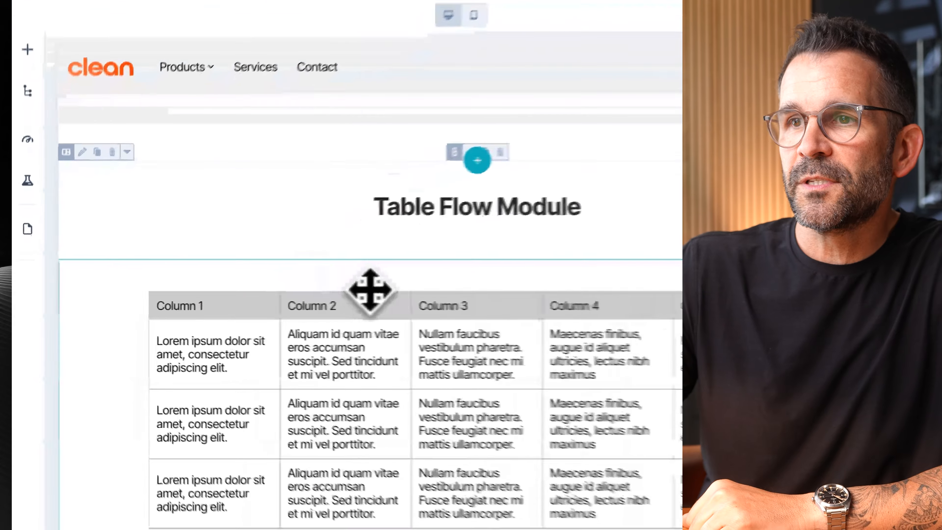
- Open the Table Flow module's START HERE settings and examine the table's horizontal scrolling in the preview
{"action": "left_click", "coordinate": [269, 293]}
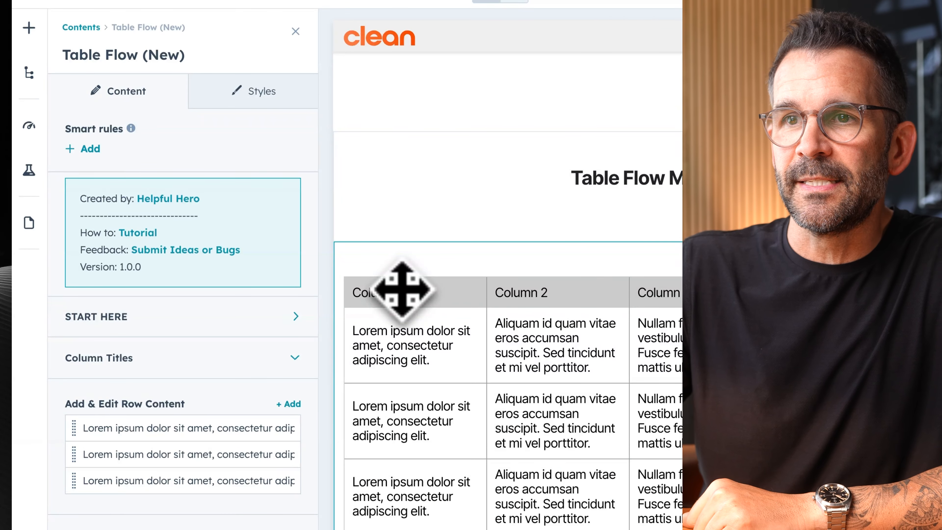
{"action": "left_click", "coordinate": [228, 314]}
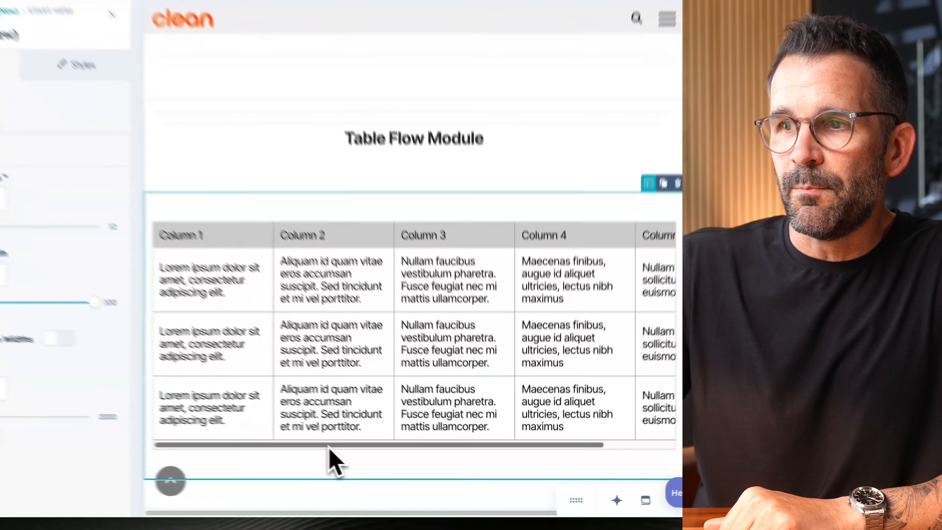
{"action": "scroll", "coordinate": [408, 469], "scroll_direction": "right", "scroll_amount": 3}
{"action": "left_click_drag", "start_coordinate": [398, 449], "coordinate": [273, 424]}
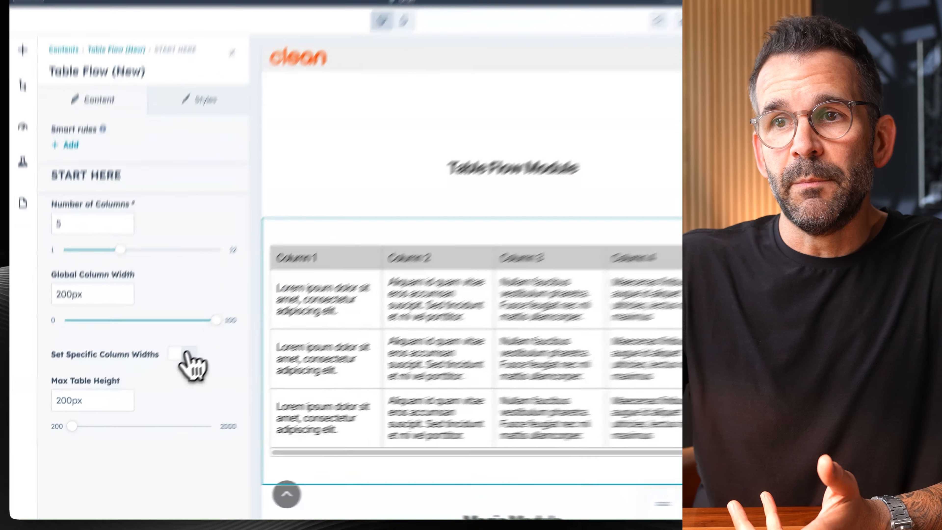
- Enable specific column widths for the table and expand the individual column width settings
{"action": "left_click", "coordinate": [163, 375]}
{"action": "left_click", "coordinate": [267, 362]}
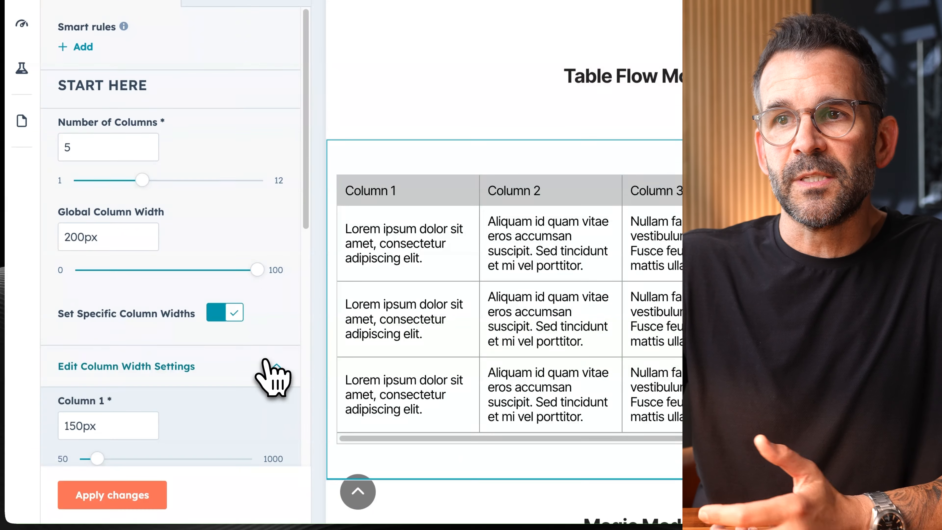
{"action": "scroll", "coordinate": [261, 297], "scroll_direction": "down", "scroll_amount": 3}
{"action": "scroll", "coordinate": [261, 303], "scroll_direction": "down", "scroll_amount": 5}
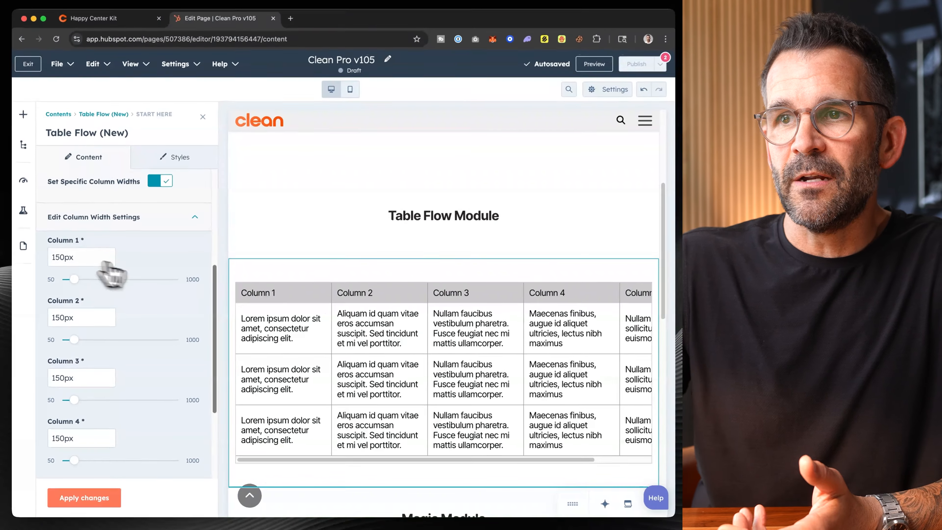
- Set the Column 1 width to 50px and apply the changes to the table
{"action": "left_click", "coordinate": [59, 257]}
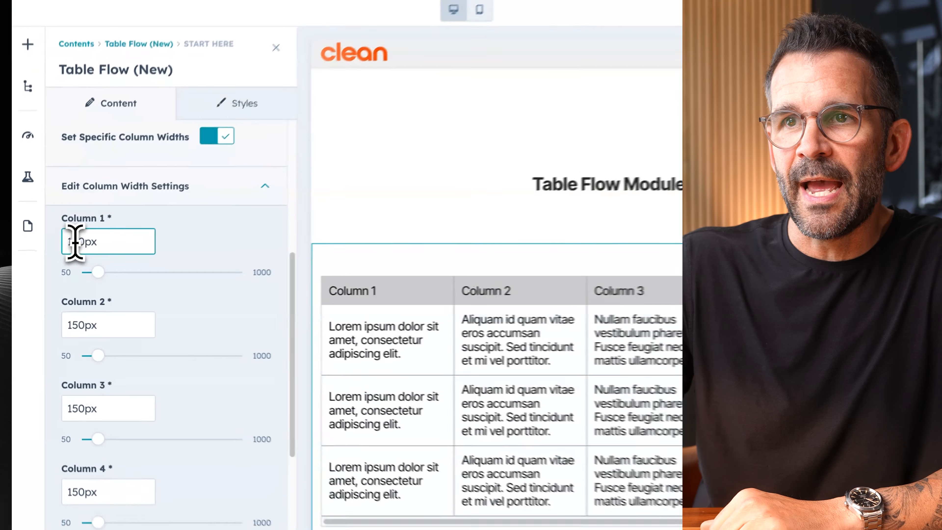
{"action": "left_click_drag", "start_coordinate": [76, 242], "coordinate": [67, 243]}
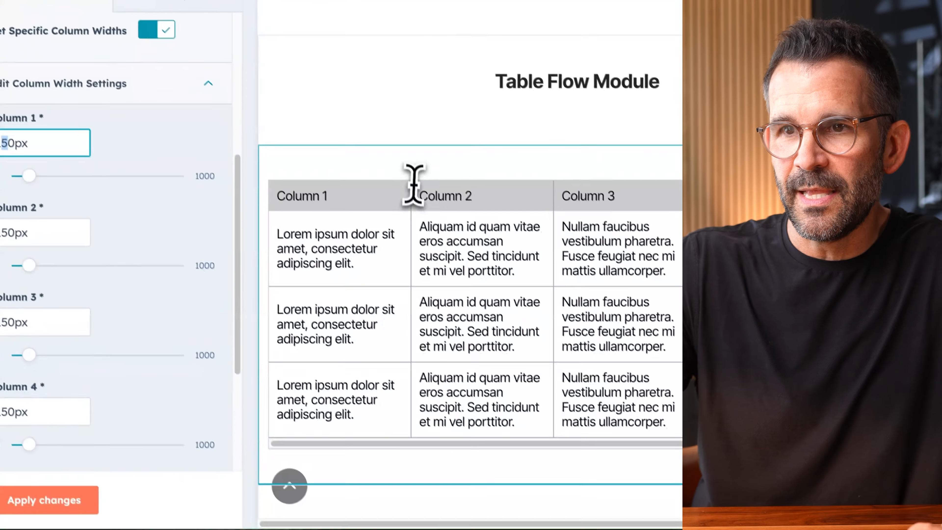
{"action": "type", "text": "3"}
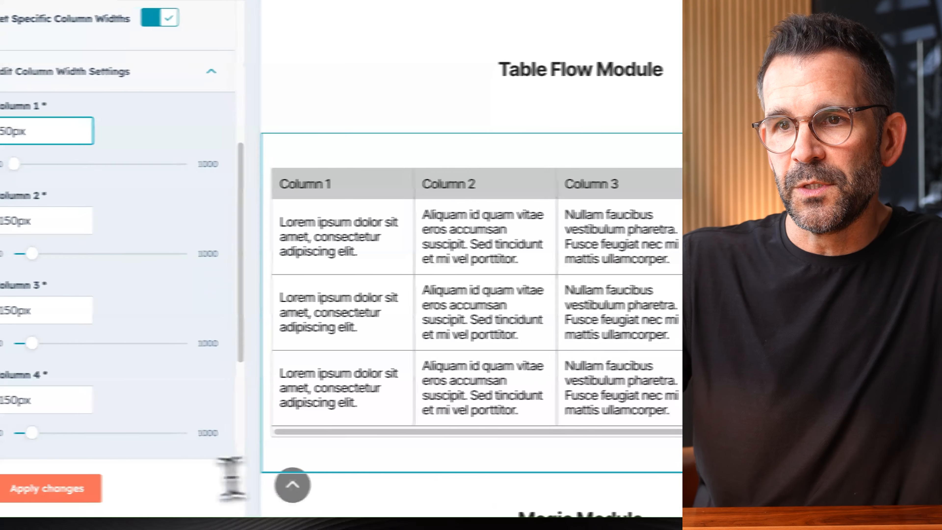
{"action": "left_click", "coordinate": [70, 489]}
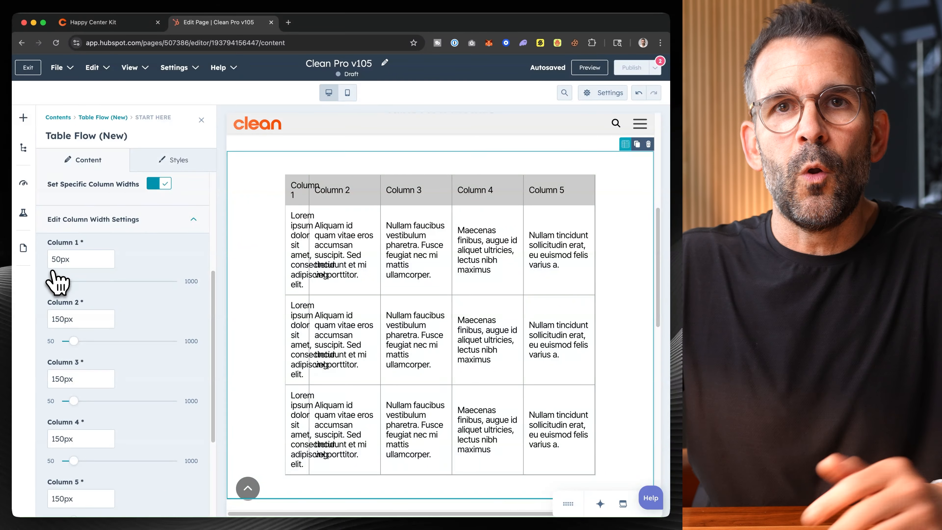
- Set the Column 1 width to 150px, apply the changes, and collapse the column width settings
{"action": "left_click", "coordinate": [52, 259]}
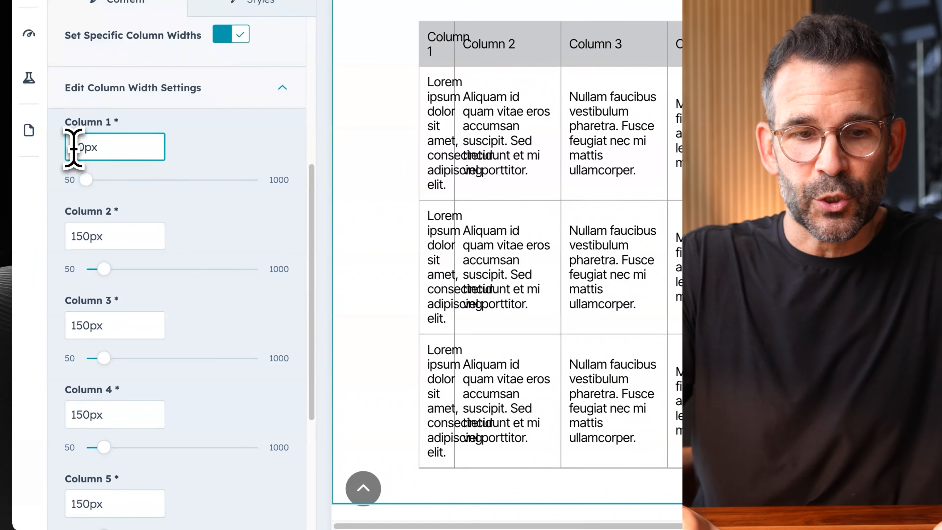
{"action": "type", "text": "1"}
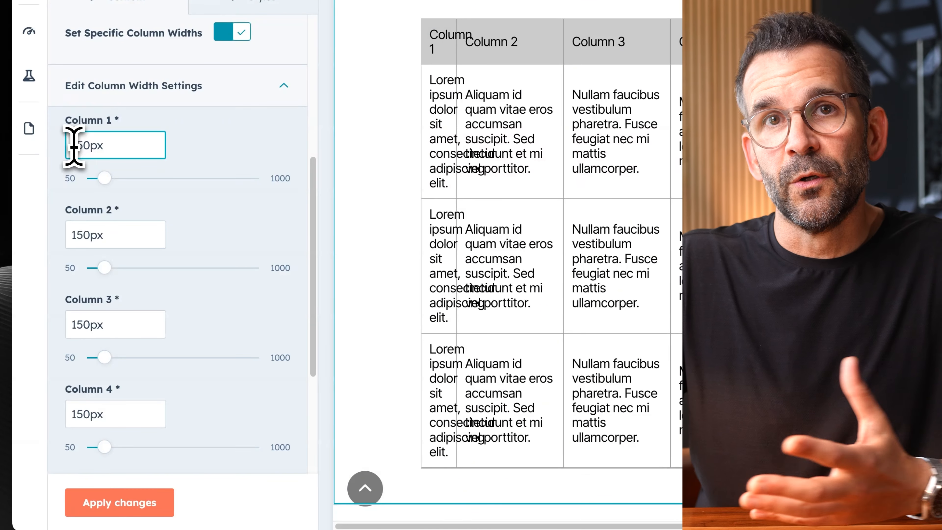
{"action": "left_click", "coordinate": [119, 503]}
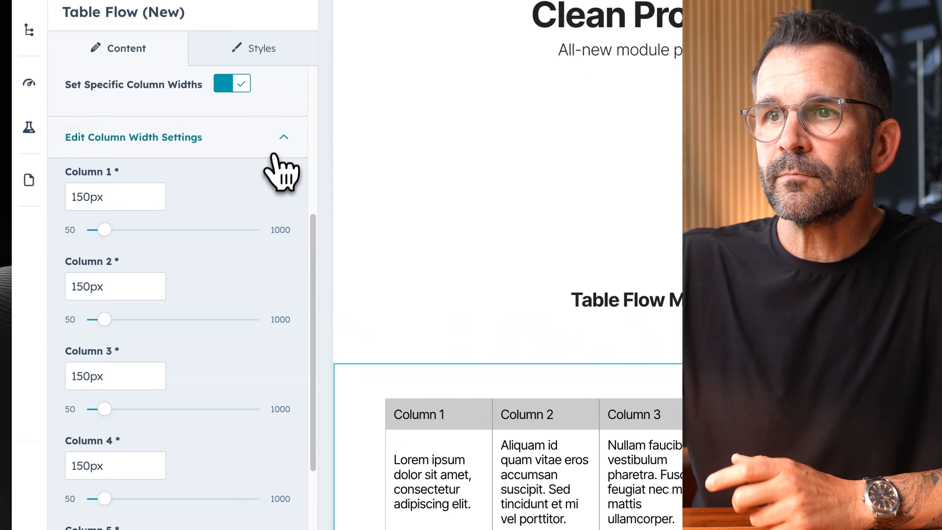
{"action": "left_click", "coordinate": [282, 126]}
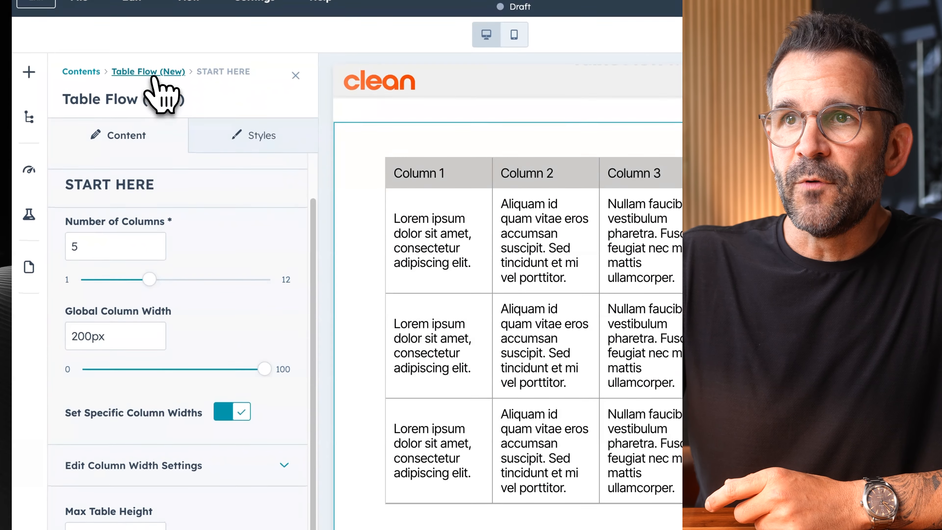
- Return to the Table Flow module's main settings and review the title fields for each column
{"action": "left_click", "coordinate": [152, 75]}
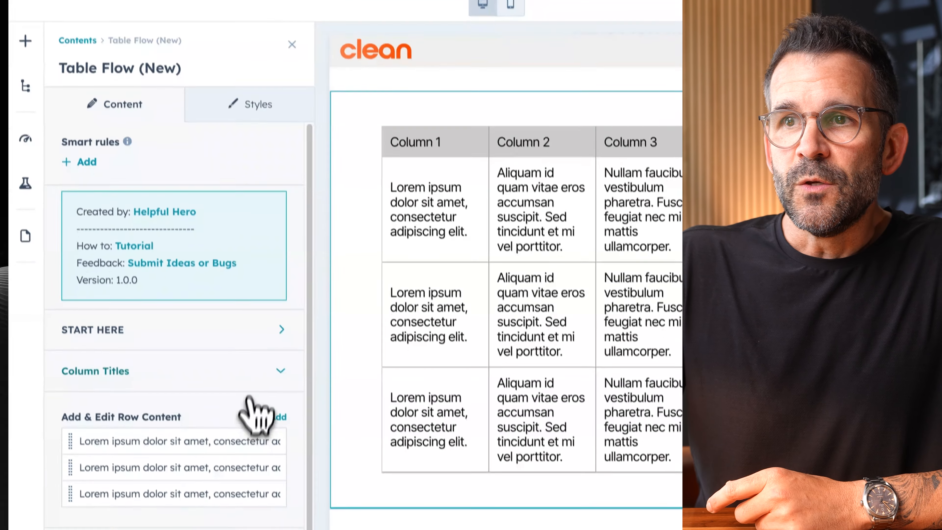
{"action": "scroll", "coordinate": [153, 408], "scroll_direction": "down", "scroll_amount": 1}
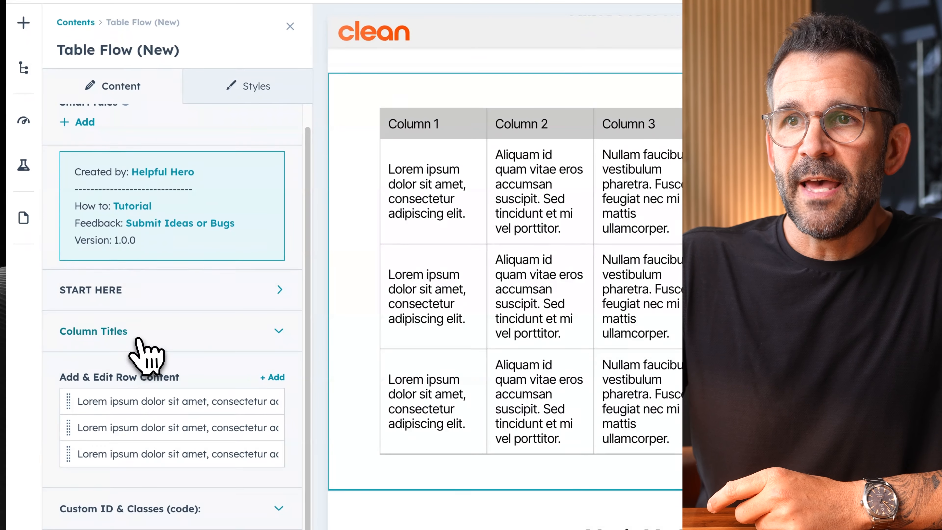
{"action": "left_click", "coordinate": [171, 332]}
{"action": "scroll", "coordinate": [160, 412], "scroll_direction": "down", "scroll_amount": 3}
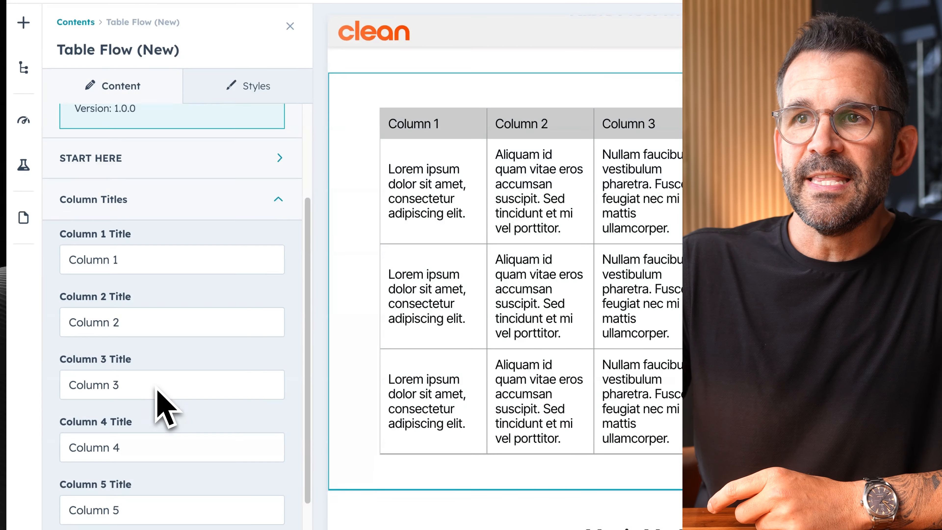
{"action": "scroll", "coordinate": [156, 390], "scroll_direction": "down", "scroll_amount": 1}
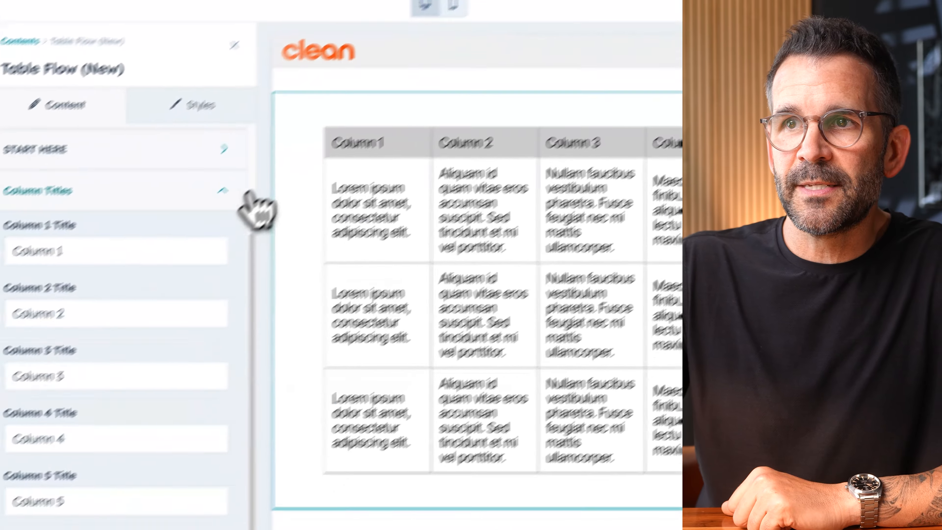
{"action": "left_click", "coordinate": [107, 274]}
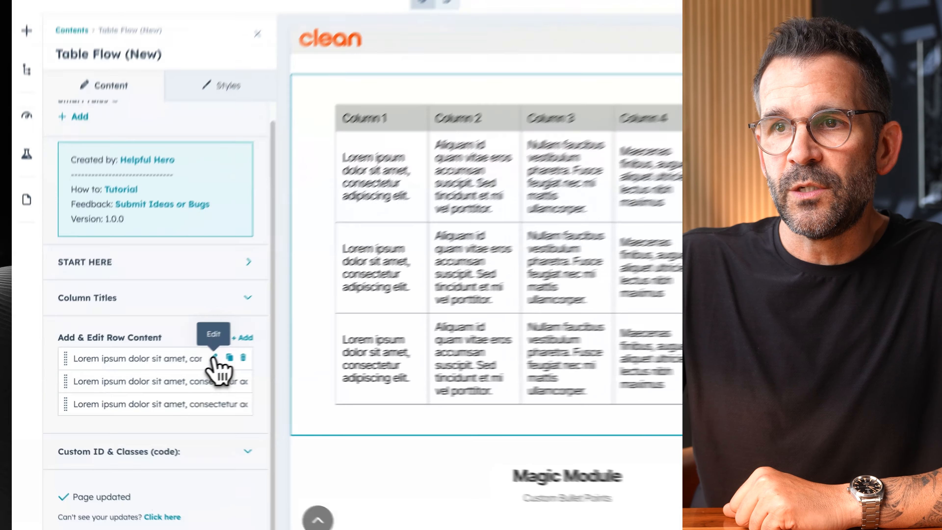
- Replace the text in the first row's first column content with "Some link"
{"action": "left_click", "coordinate": [168, 370]}
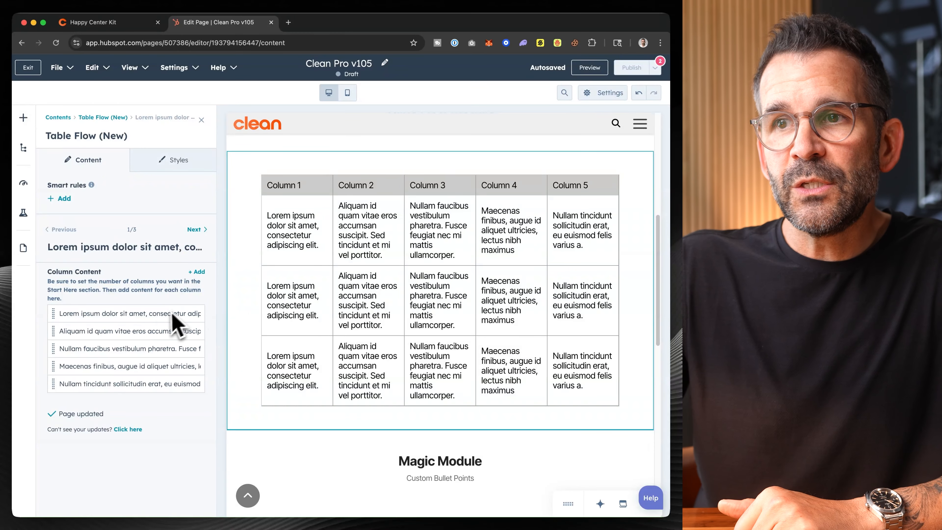
{"action": "left_click", "coordinate": [179, 320]}
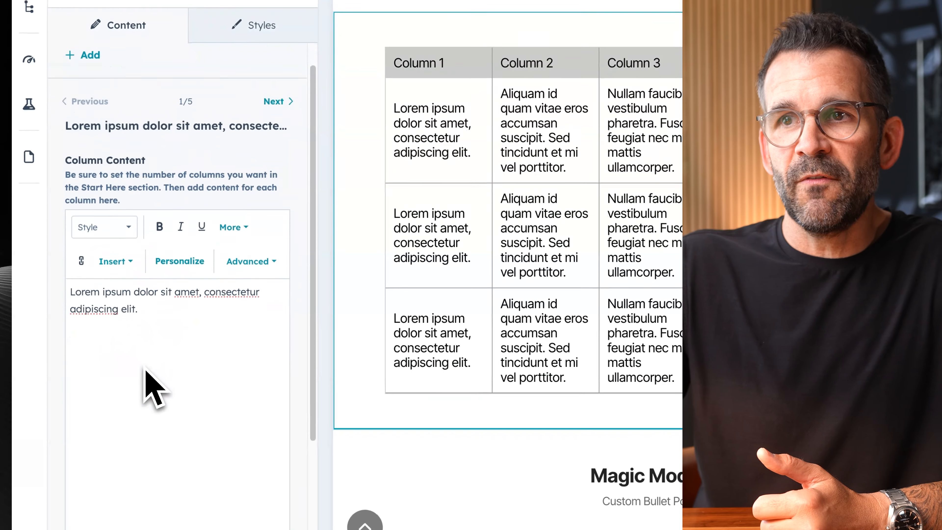
{"action": "scroll", "coordinate": [147, 362], "scroll_direction": "down", "scroll_amount": 2}
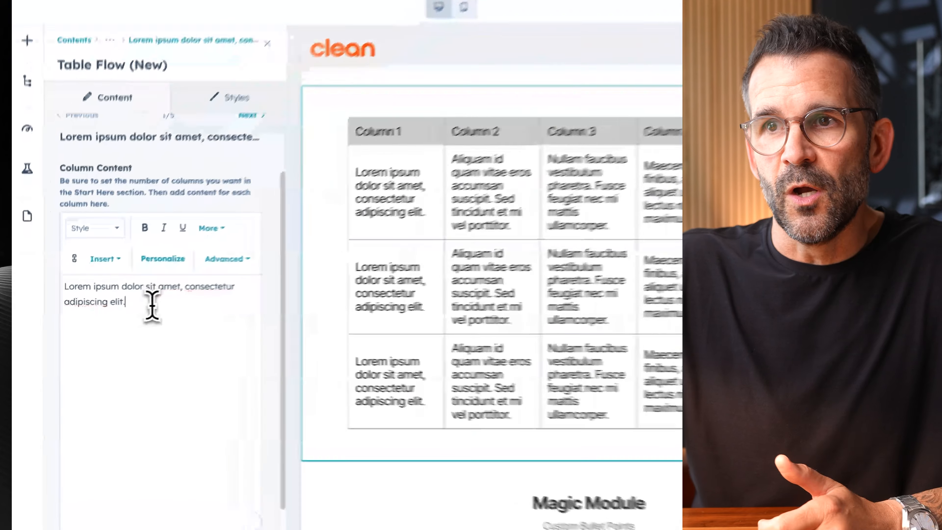
{"action": "left_click_drag", "start_coordinate": [112, 315], "coordinate": [71, 294]}
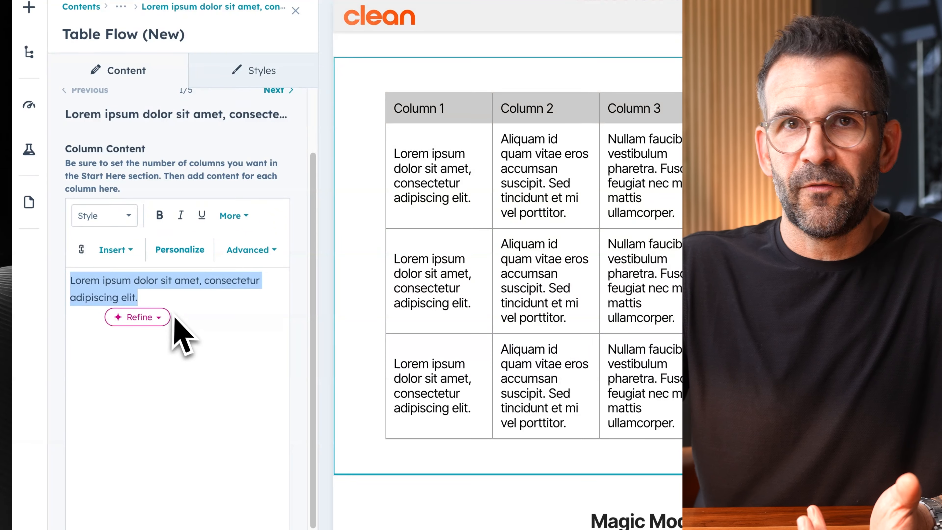
{"action": "left_click", "coordinate": [215, 296]}
{"action": "left_click_drag", "start_coordinate": [171, 301], "coordinate": [65, 248]}
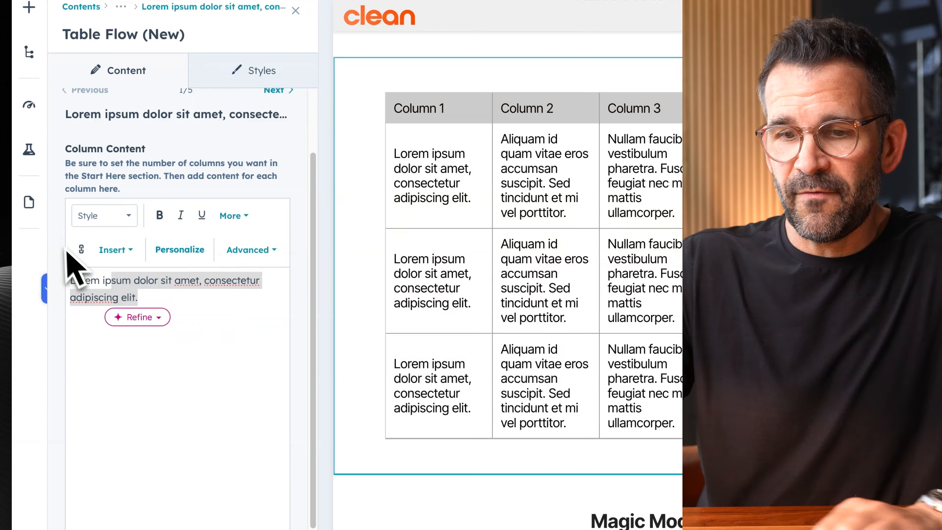
{"action": "key", "text": "super+a"}
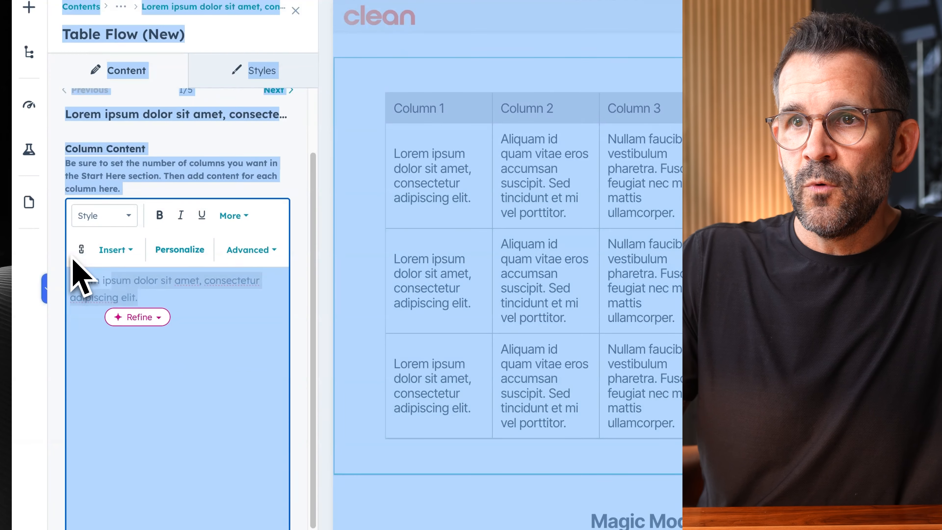
{"action": "left_click", "coordinate": [181, 321]}
{"action": "key", "text": "super+a"}
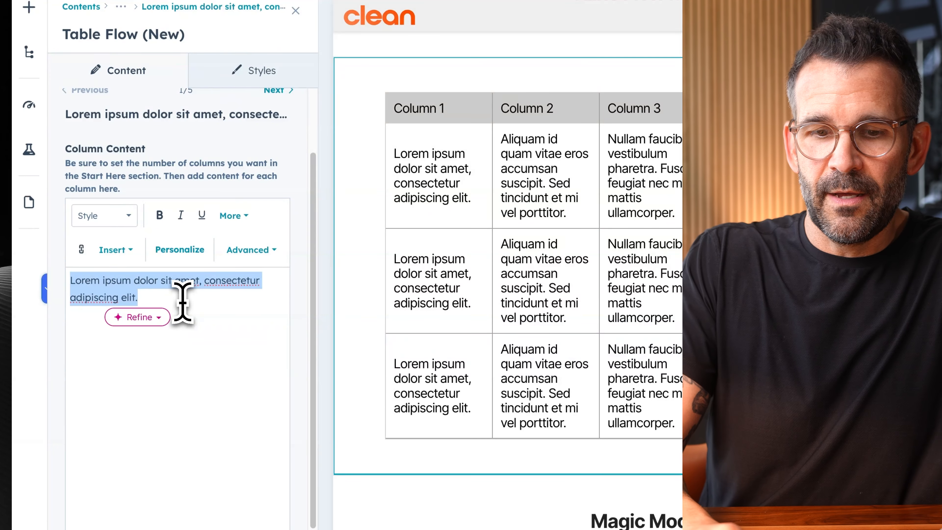
{"action": "type", "text": "Some link"}
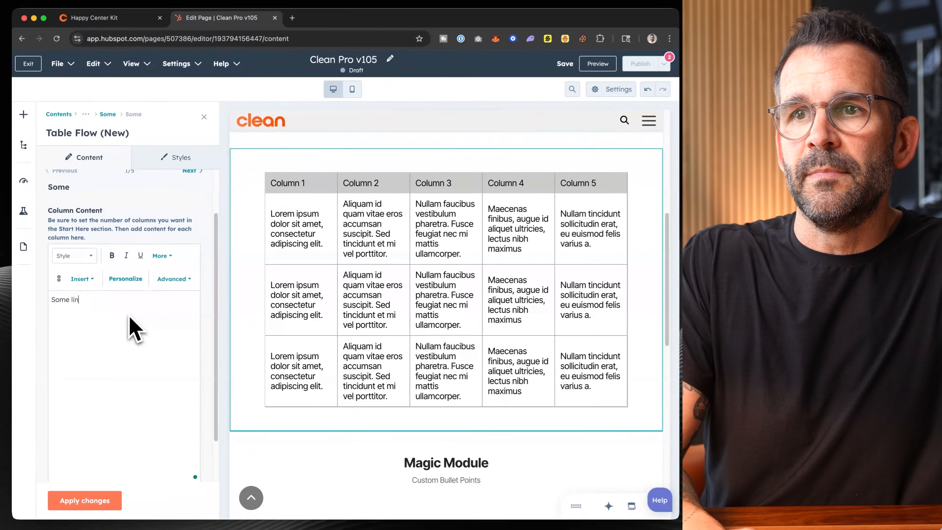
- Try to turn the "Some link" text in the column content into a URL link
{"action": "key", "text": "super+a"}
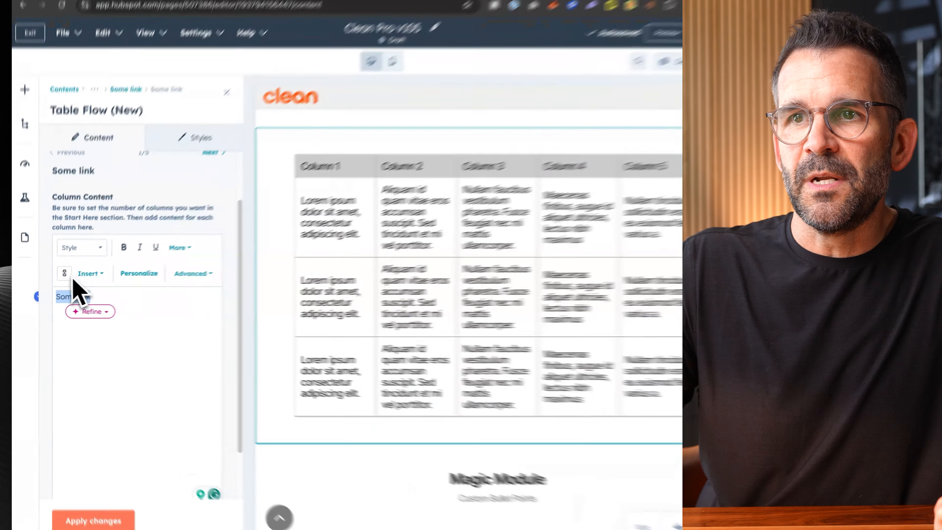
{"action": "left_click", "coordinate": [59, 280]}
{"action": "type", "text": "https://clean.pro"}
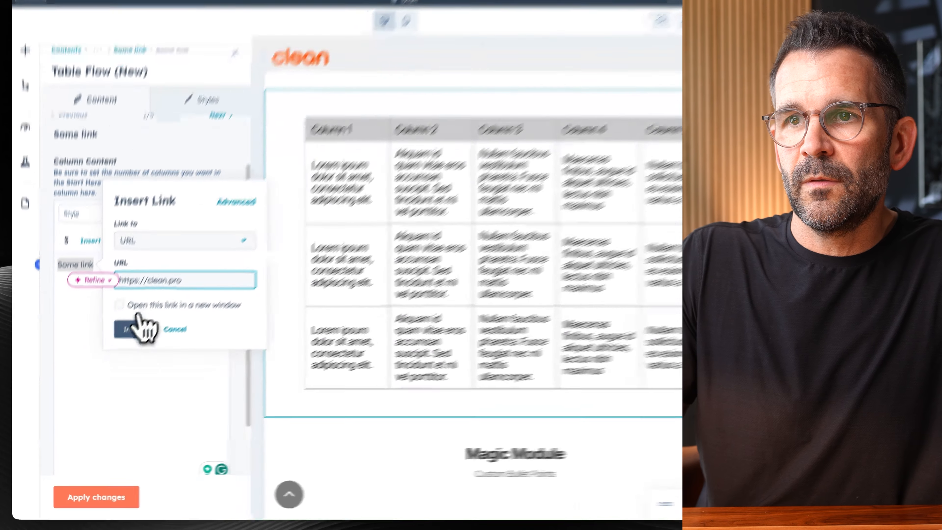
{"action": "left_click", "coordinate": [114, 355]}
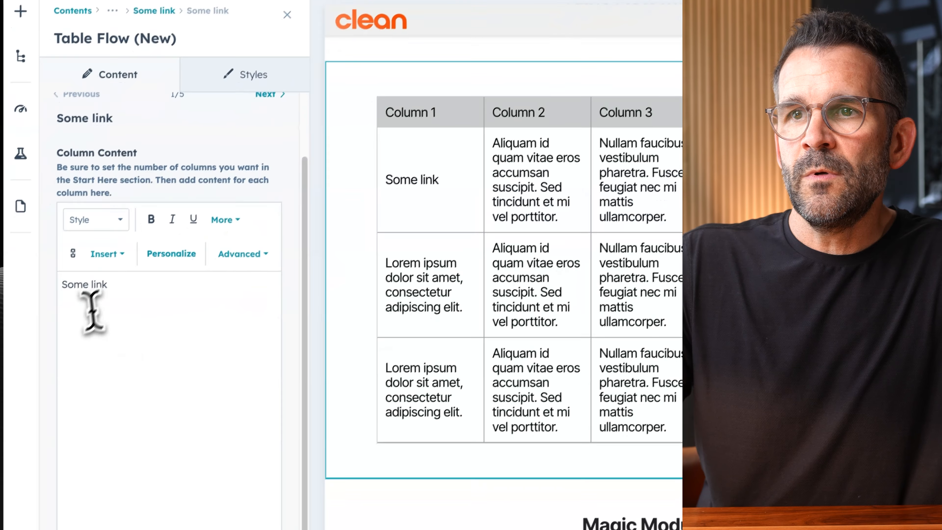
{"action": "left_click_drag", "start_coordinate": [117, 201], "coordinate": [63, 198]}
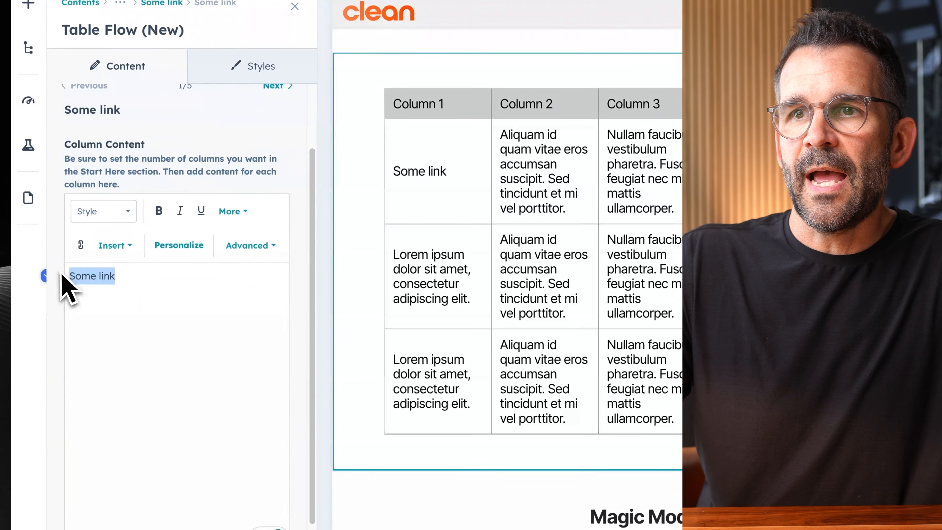
{"action": "left_click", "coordinate": [81, 246]}
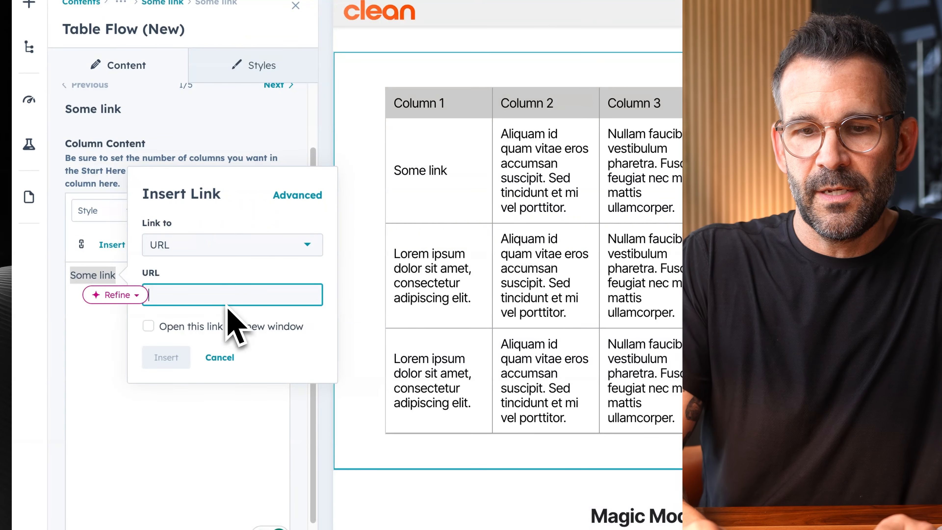
{"action": "type", "text": "ht"}
{"action": "type", "text": "tps://clea"}
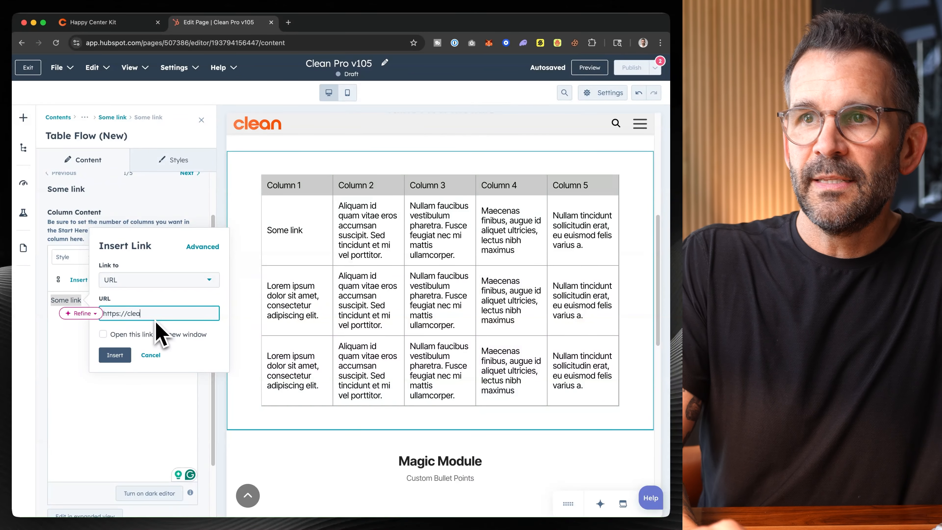
{"action": "type", "text": "n.pro"}
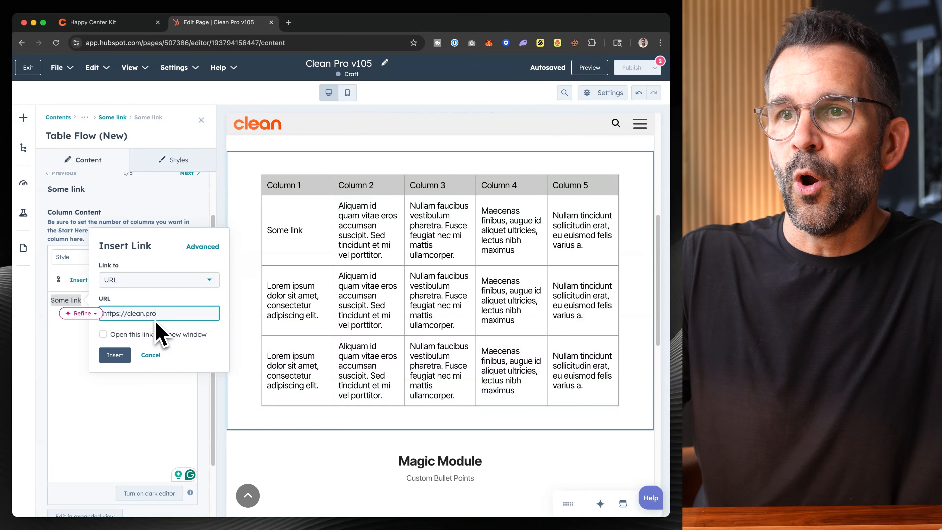
{"action": "left_click", "coordinate": [113, 355]}
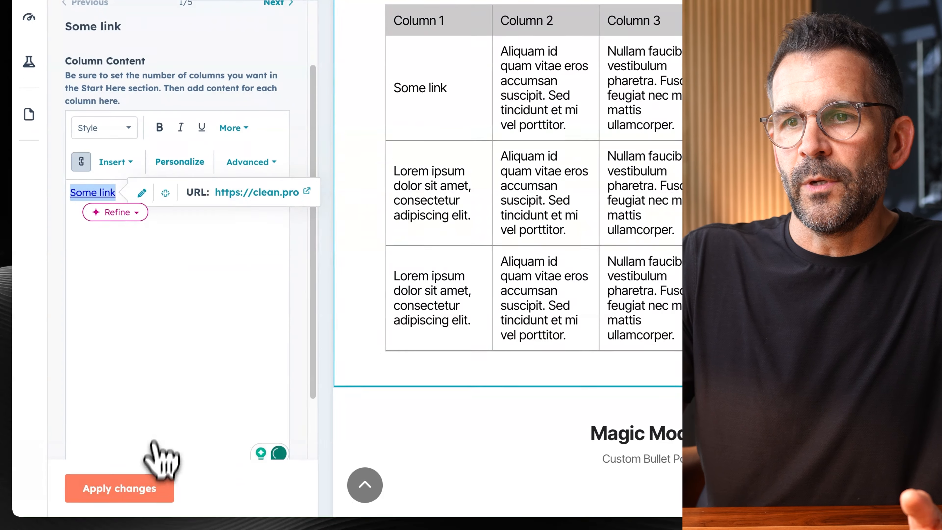
{"action": "left_click", "coordinate": [154, 490]}
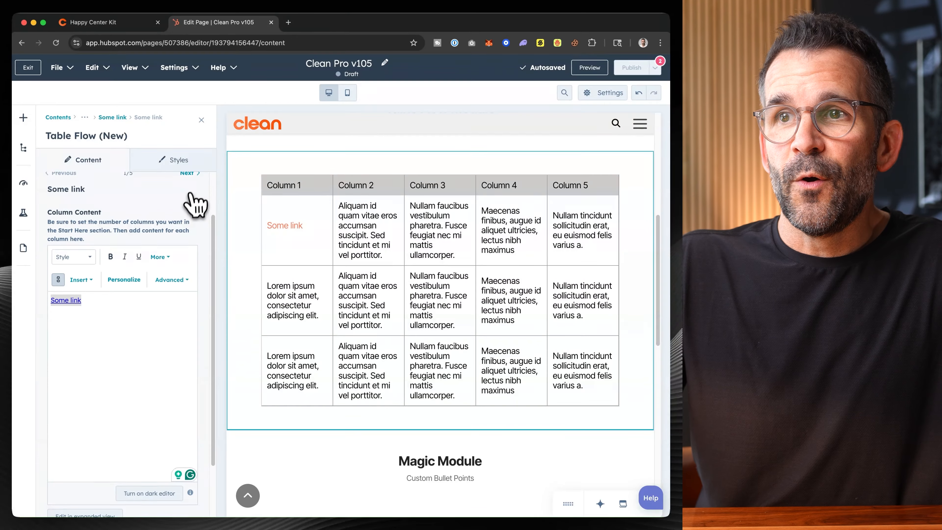
- Move the "Some link" item to third place in the first row's column content and apply the changes
{"action": "scroll", "coordinate": [157, 190], "scroll_direction": "up", "scroll_amount": 2}
{"action": "left_click", "coordinate": [112, 118]}
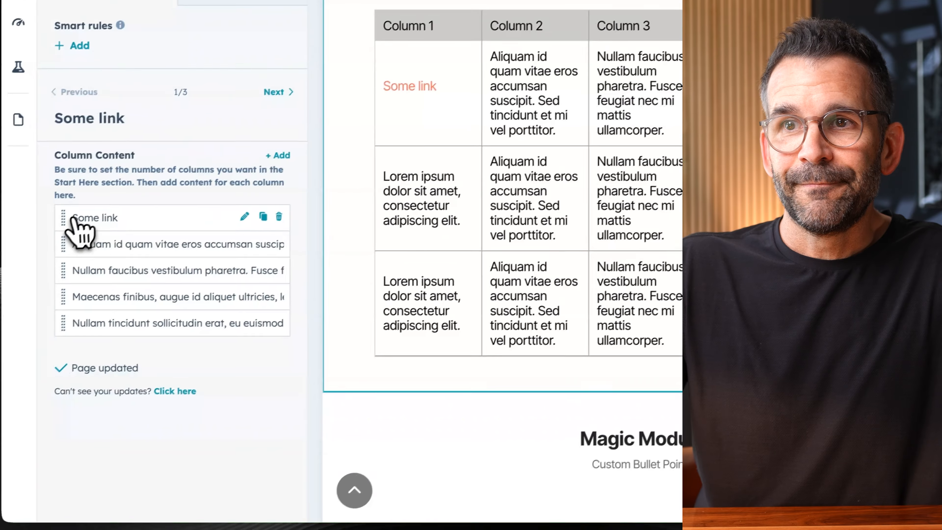
{"action": "left_click_drag", "start_coordinate": [76, 217], "coordinate": [110, 270]}
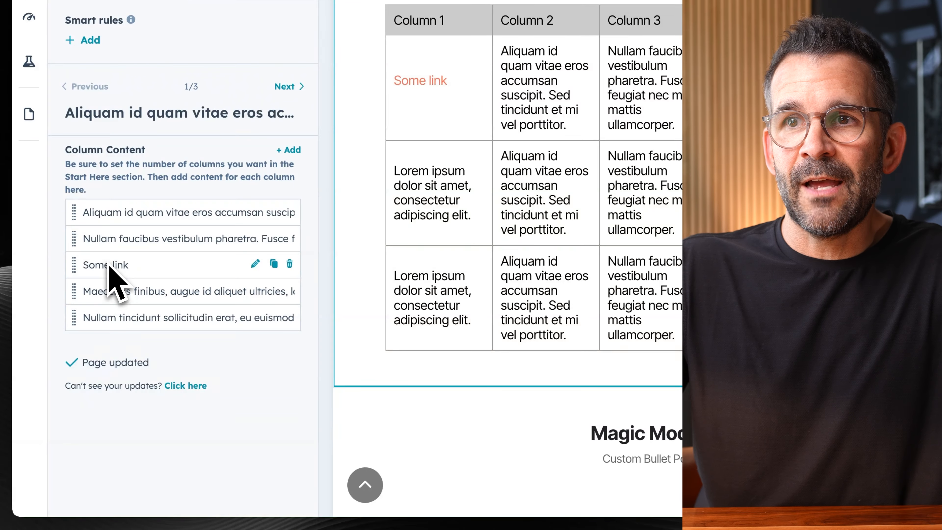
{"action": "left_click", "coordinate": [128, 486]}
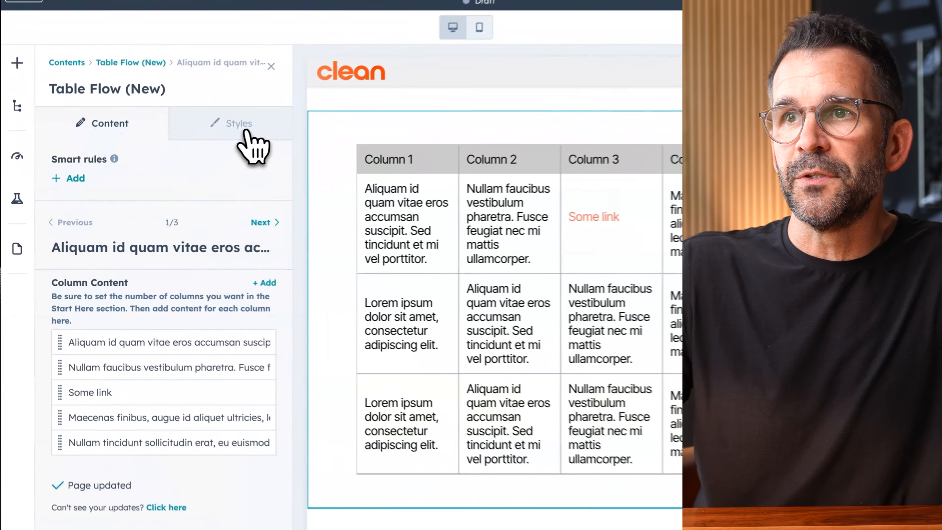
- Set the table border color to black (000000) in the table element styles and apply the changes
{"action": "left_click", "coordinate": [180, 164]}
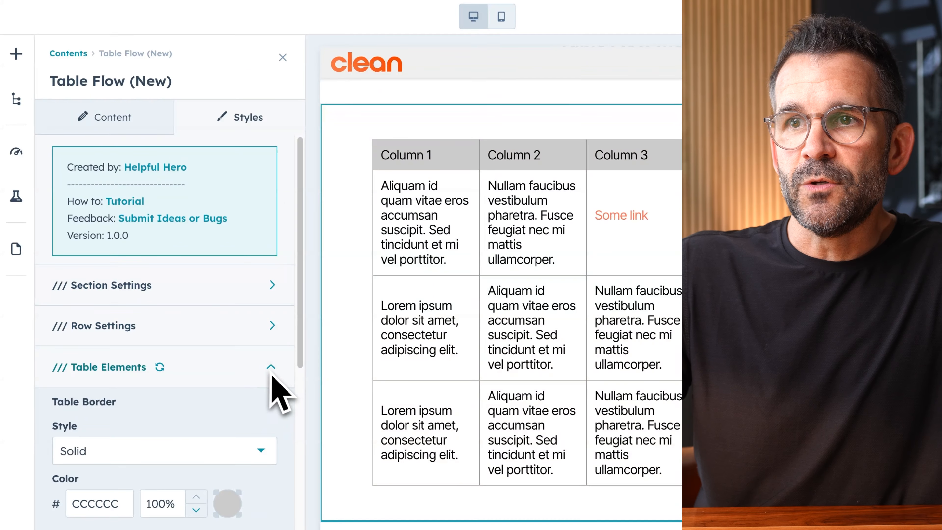
{"action": "scroll", "coordinate": [277, 371], "scroll_direction": "down", "scroll_amount": 4}
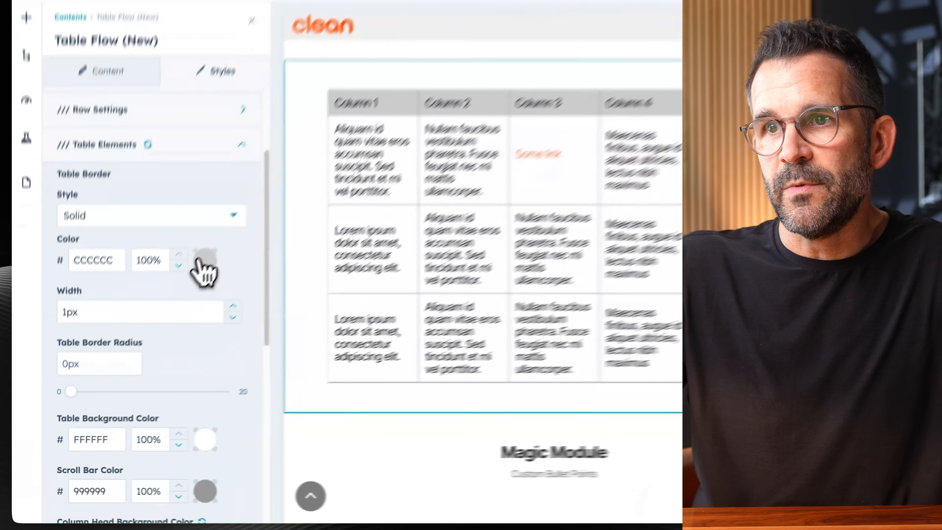
{"action": "left_click", "coordinate": [164, 309]}
{"action": "left_click", "coordinate": [296, 154]}
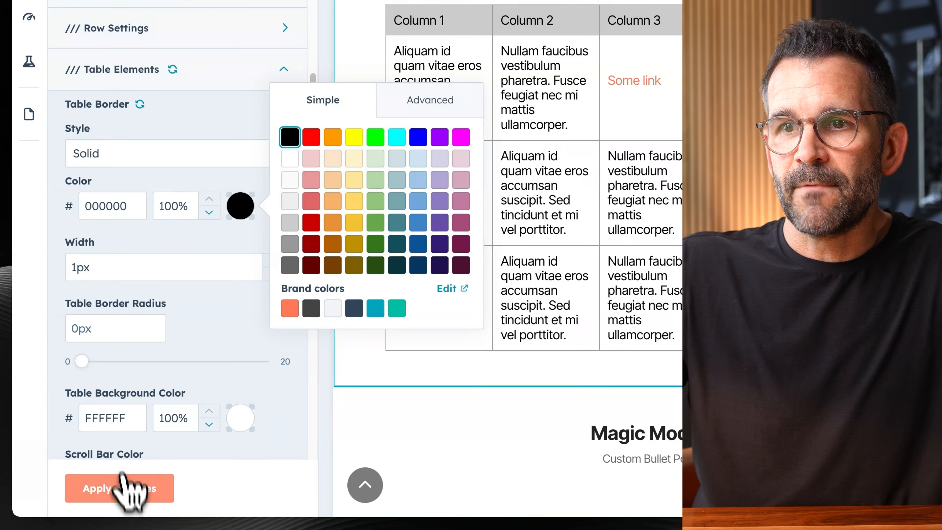
{"action": "left_click", "coordinate": [124, 489]}
- Set the table border radius to 5px and apply the changes
{"action": "scroll", "coordinate": [234, 326], "scroll_direction": "down", "scroll_amount": 2}
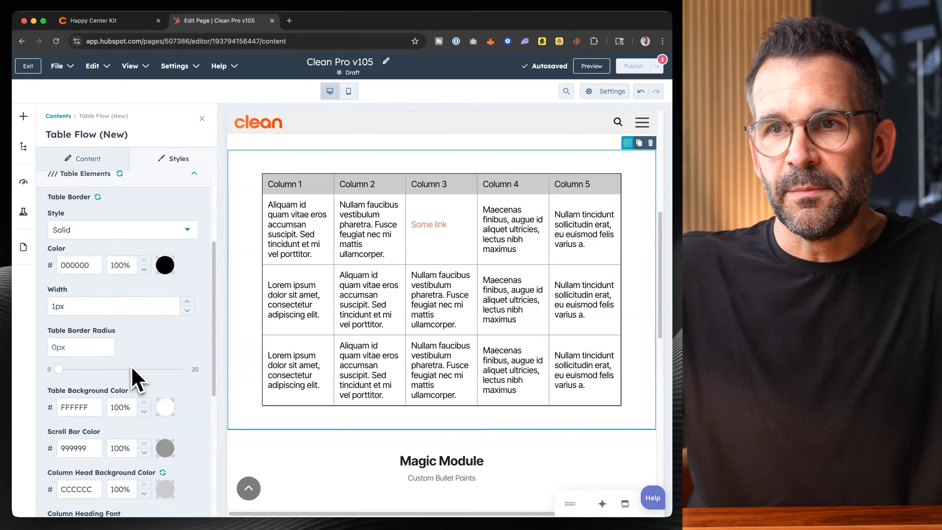
{"action": "left_click", "coordinate": [81, 348]}
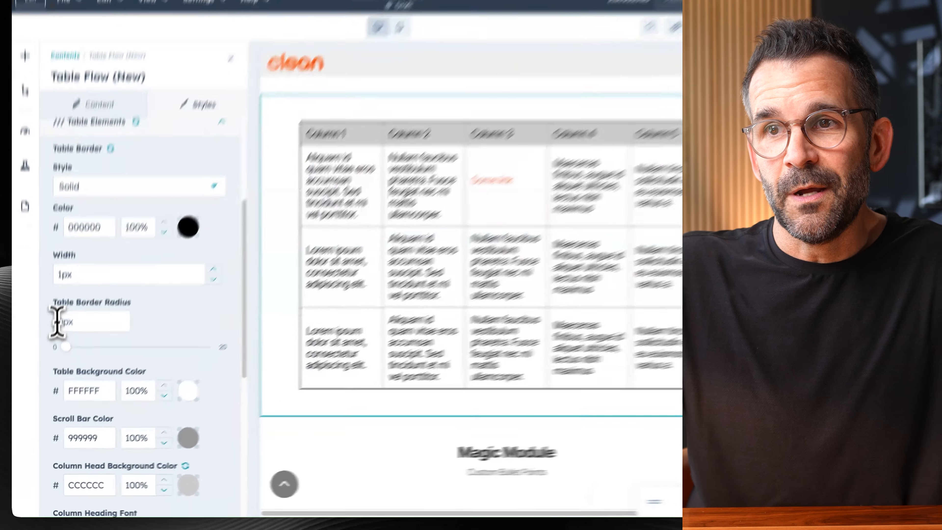
{"action": "type", "text": "5"}
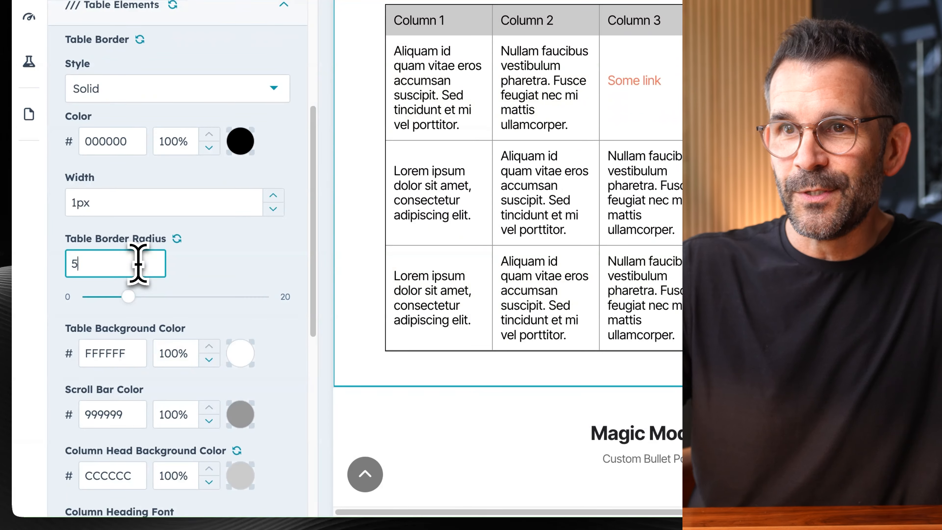
{"action": "left_click", "coordinate": [136, 488]}
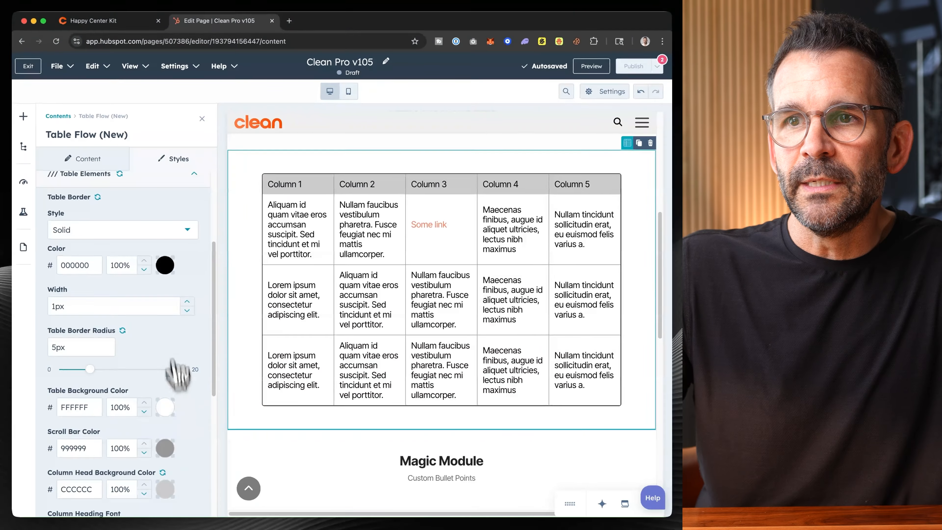
- Set the scroll bar color to the orange brand color ff7a59 and apply the changes
{"action": "scroll", "coordinate": [178, 375], "scroll_direction": "down", "scroll_amount": 5}
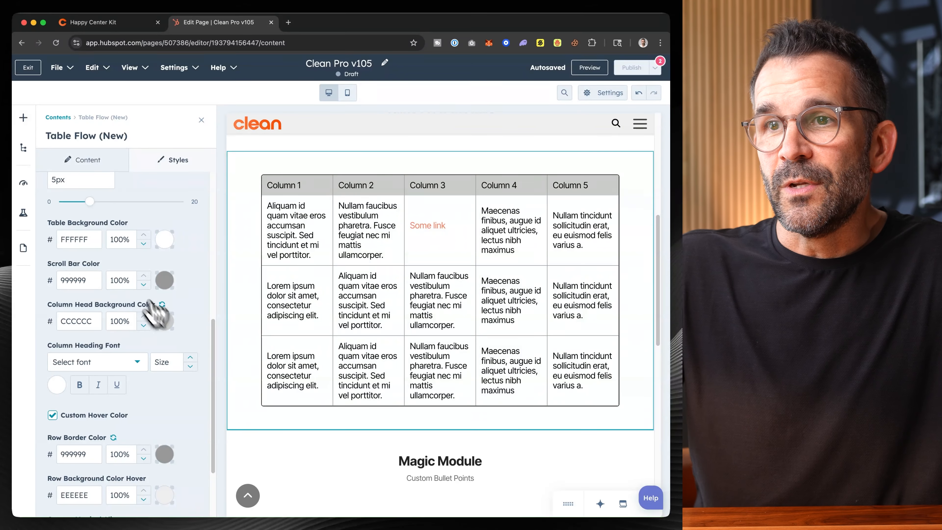
{"action": "left_click", "coordinate": [164, 280]}
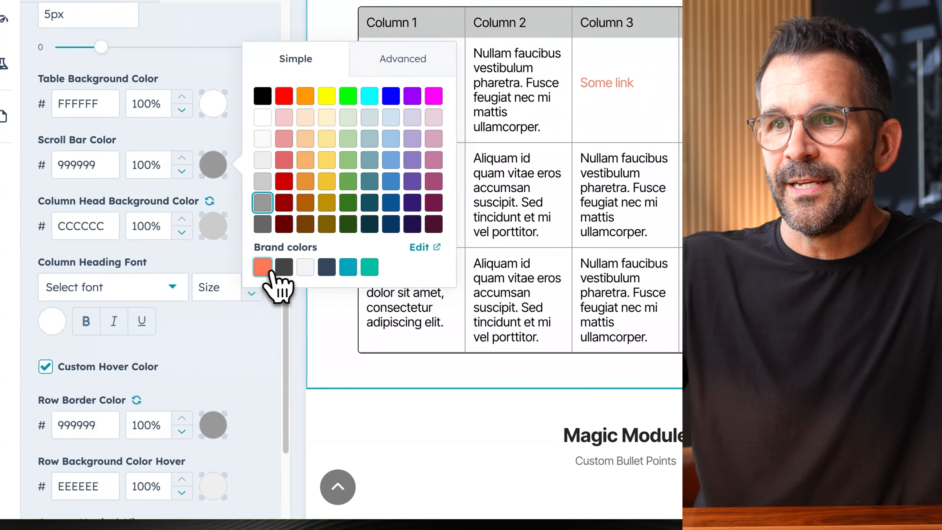
{"action": "left_click", "coordinate": [266, 271]}
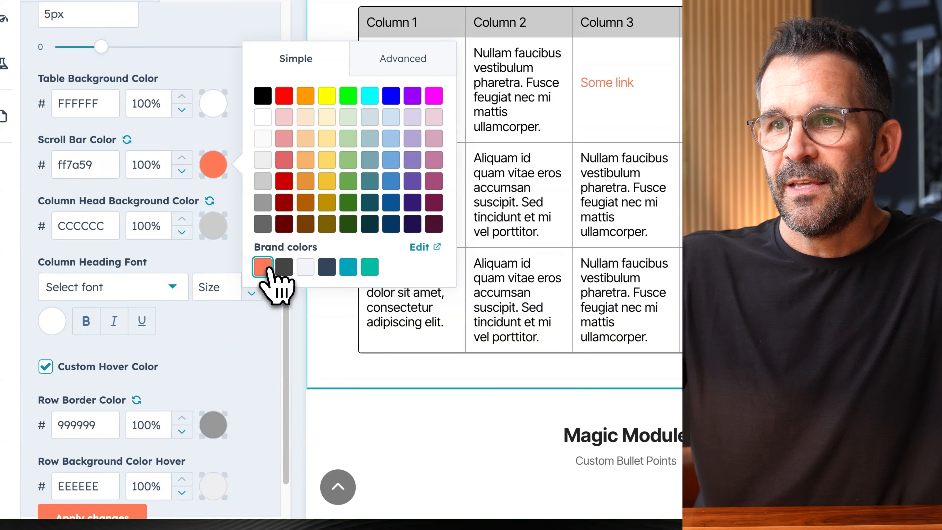
{"action": "left_click", "coordinate": [152, 490]}
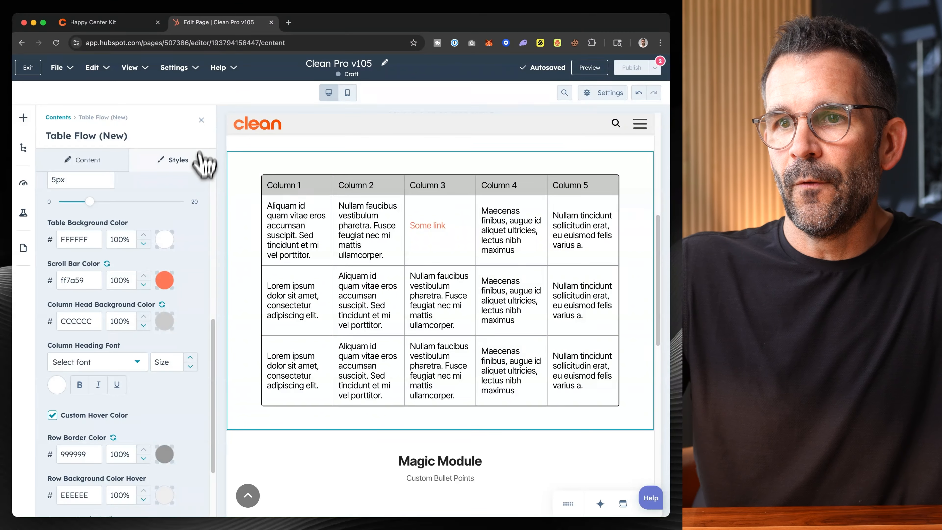
- Set the number of columns to 7 in the module's START HERE content settings
{"action": "scroll", "coordinate": [193, 197], "scroll_direction": "up", "scroll_amount": 5}
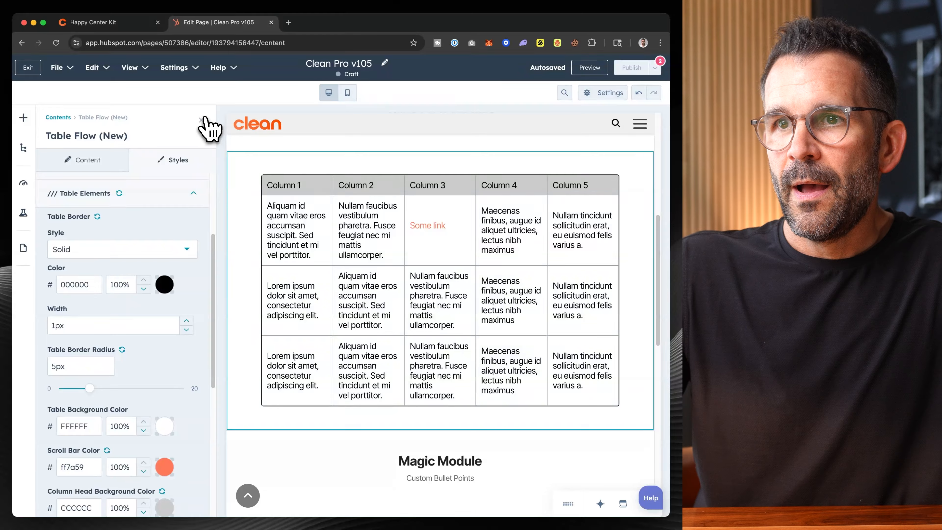
{"action": "left_click", "coordinate": [93, 161]}
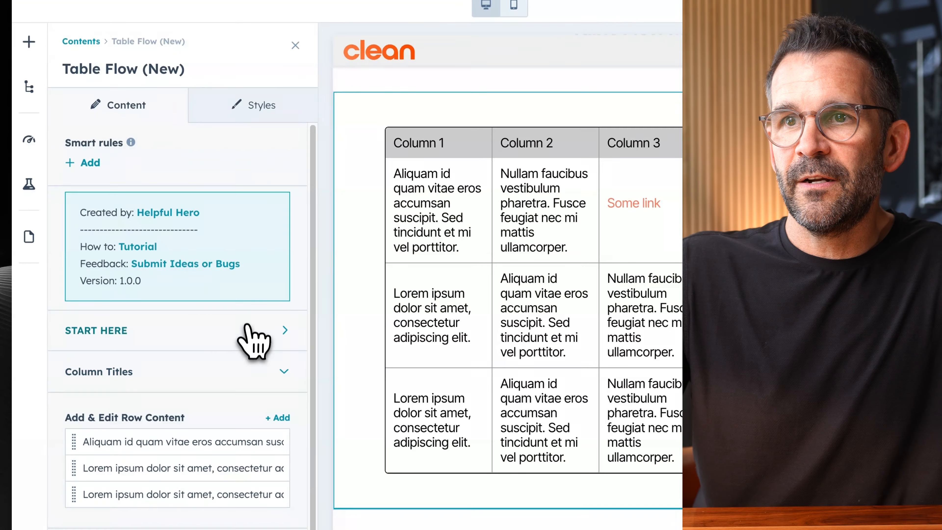
{"action": "left_click", "coordinate": [175, 315]}
{"action": "left_click_drag", "start_coordinate": [174, 296], "coordinate": [189, 295]}
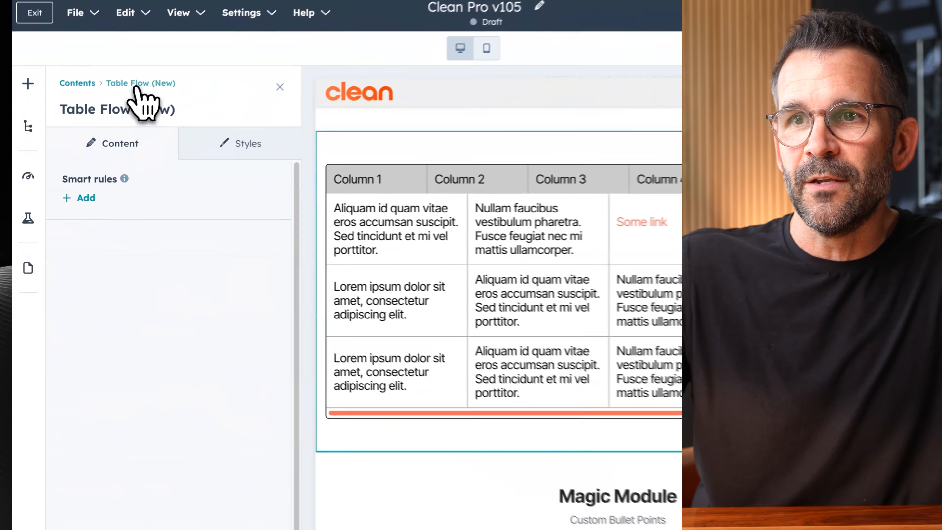
- Return to the main Table Flow content settings and delete the second and third rows
{"action": "left_click", "coordinate": [103, 117]}
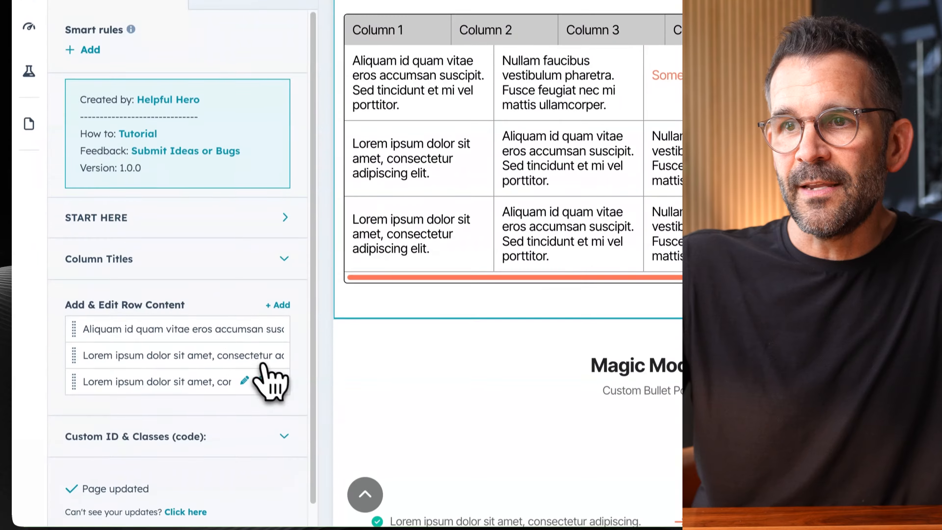
{"action": "left_click", "coordinate": [279, 381]}
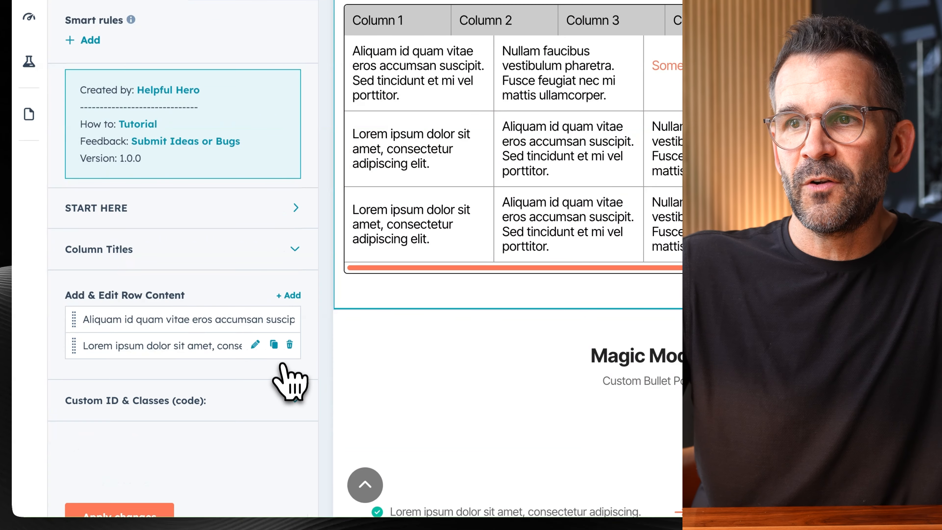
{"action": "left_click", "coordinate": [290, 345]}
- Extend the remaining row's column content to seven items with copies of the last item, apply the changes, and close the module
{"action": "left_click", "coordinate": [255, 320]}
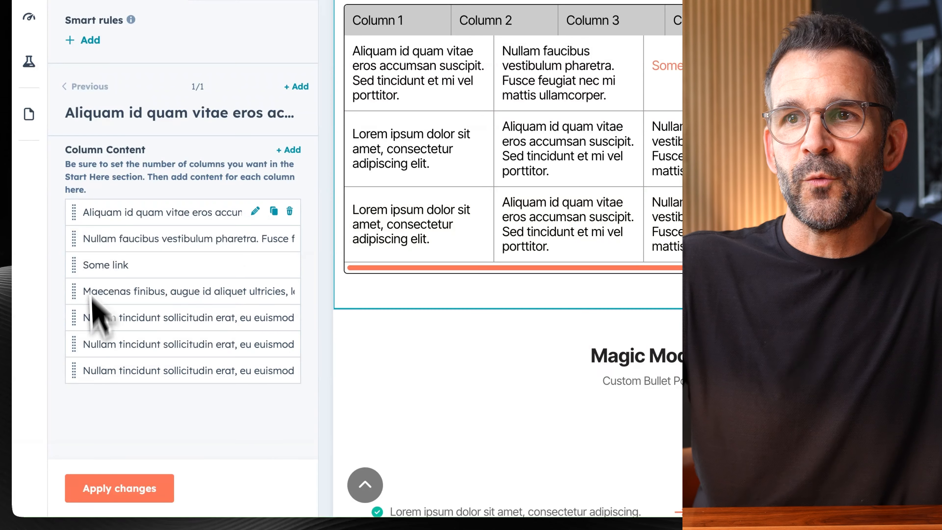
{"action": "left_click", "coordinate": [126, 491]}
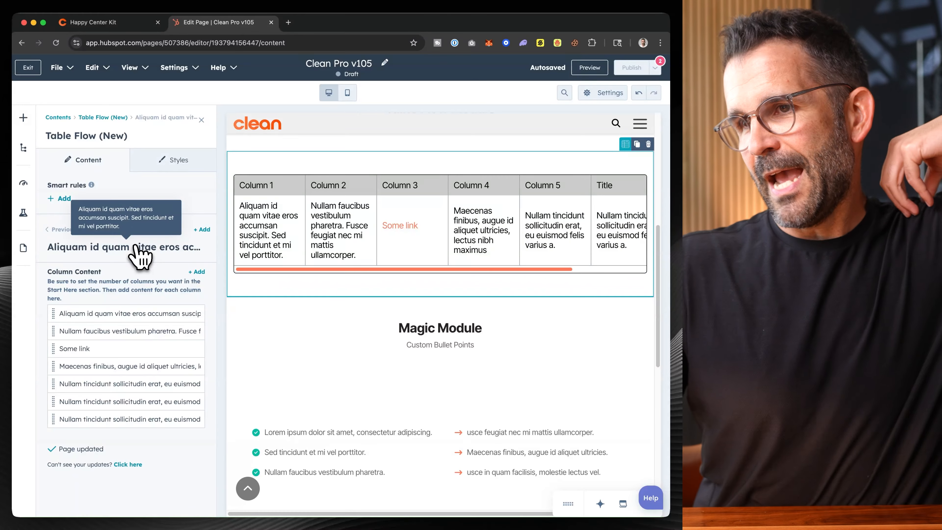
{"action": "left_click", "coordinate": [202, 119]}
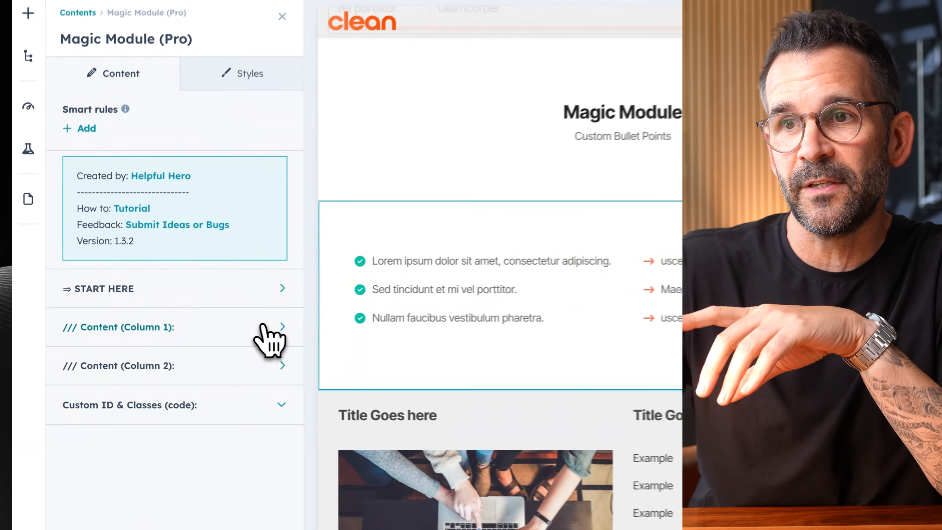
- Open the Bullet Points element in the Magic Module's Column 1 and review its content element types, bullet items and icon settings
{"action": "left_click", "coordinate": [189, 338]}
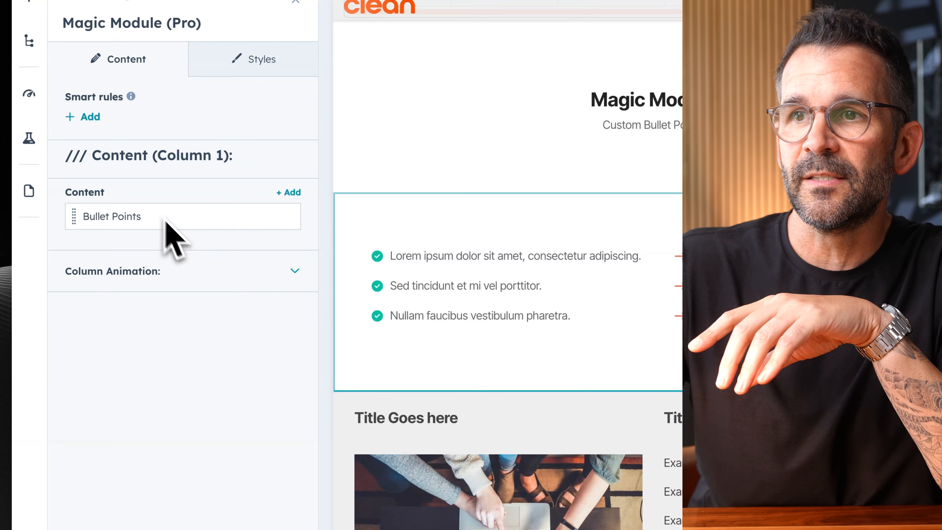
{"action": "left_click", "coordinate": [255, 215]}
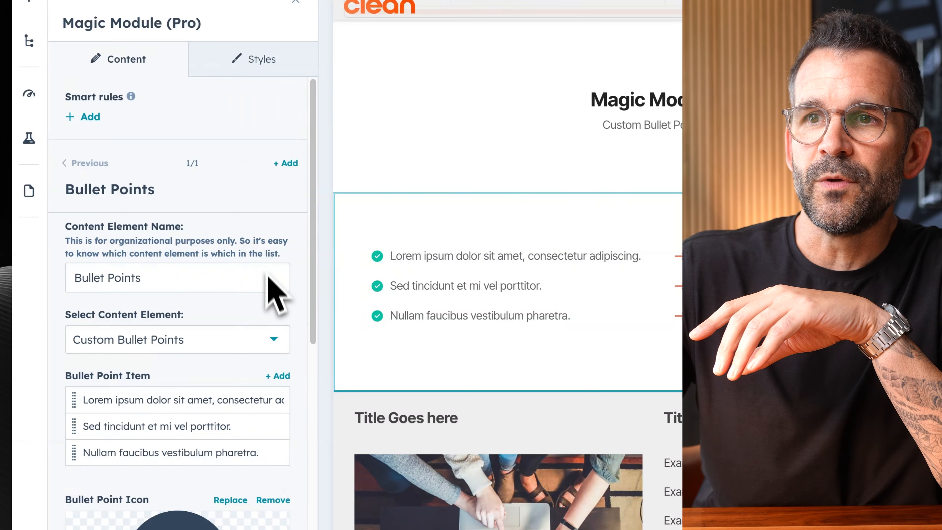
{"action": "scroll", "coordinate": [271, 282], "scroll_direction": "down", "scroll_amount": 2}
{"action": "left_click", "coordinate": [269, 285]}
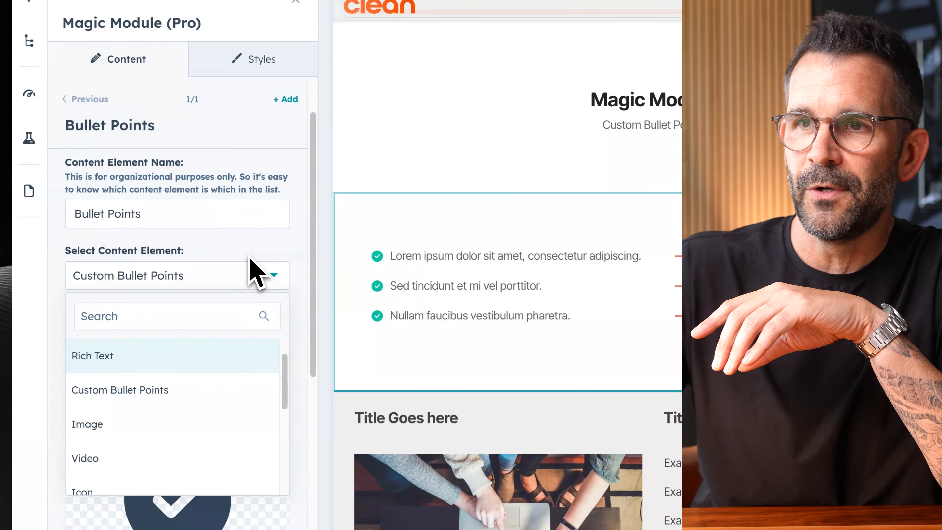
{"action": "left_click", "coordinate": [256, 271]}
{"action": "scroll", "coordinate": [290, 305], "scroll_direction": "down", "scroll_amount": 3}
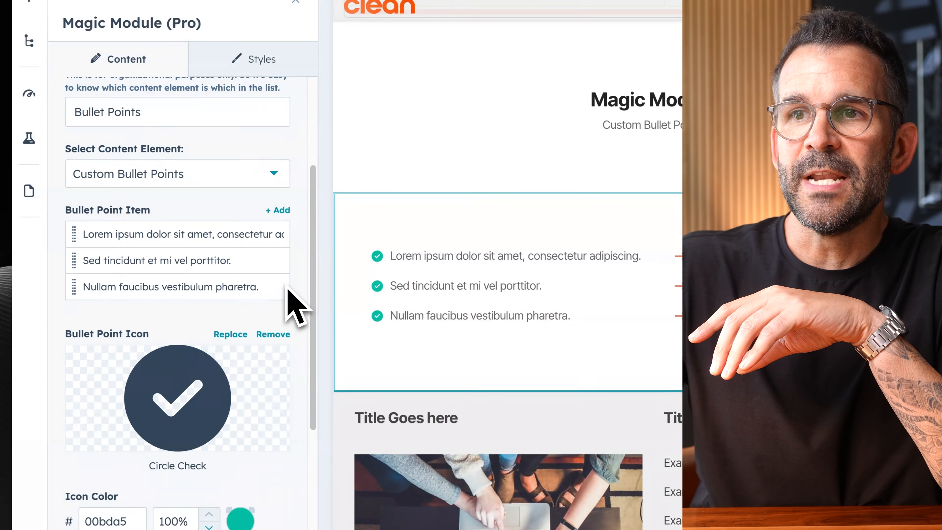
{"action": "scroll", "coordinate": [293, 304], "scroll_direction": "down", "scroll_amount": 3}
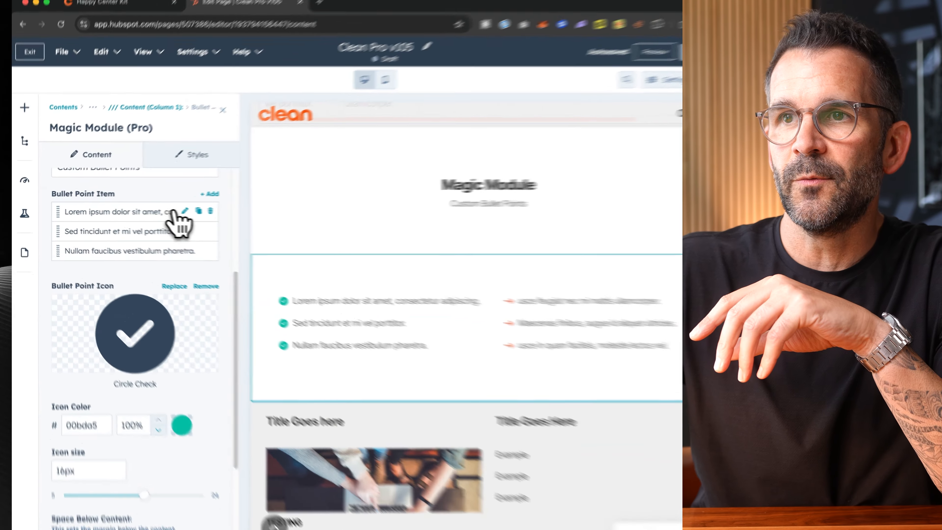
- Open the first bullet point item, select its text to inspect it, and return to the Bullet Points settings
{"action": "left_click", "coordinate": [171, 211]}
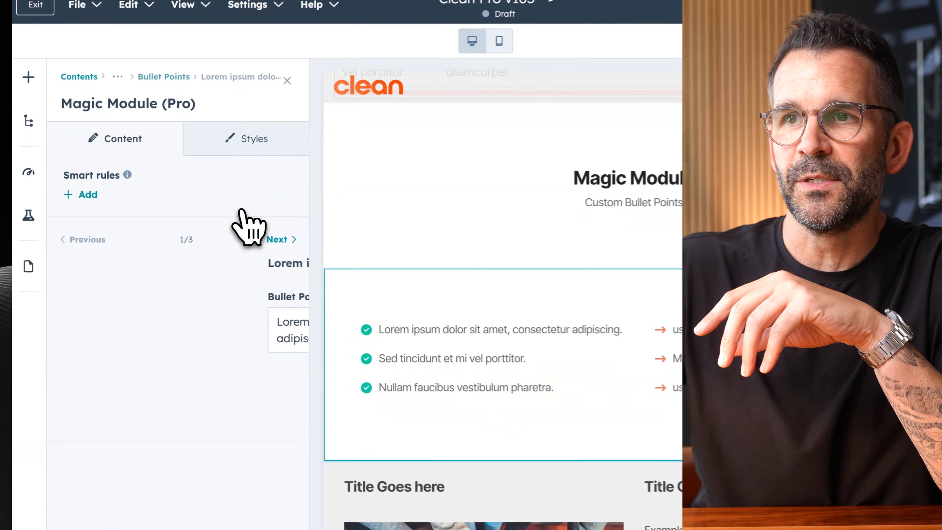
{"action": "left_click_drag", "start_coordinate": [222, 338], "coordinate": [64, 309]}
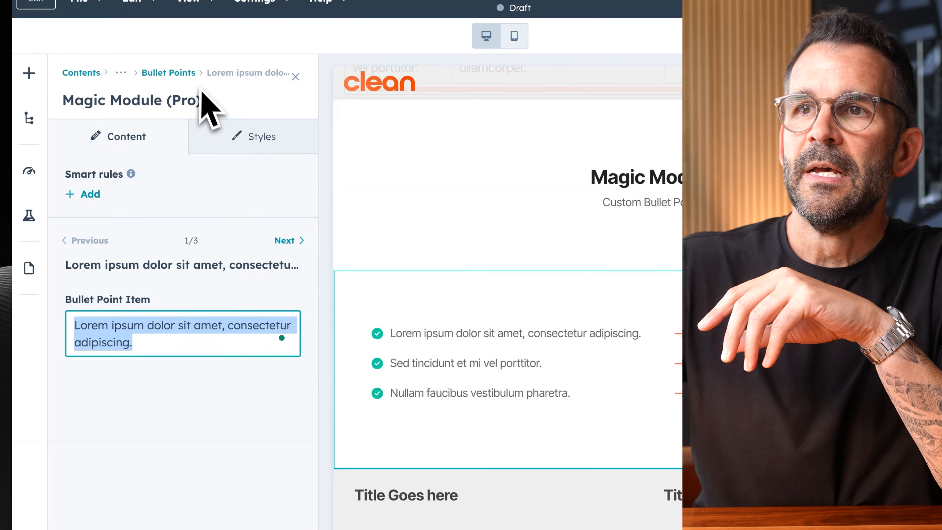
{"action": "left_click", "coordinate": [186, 73]}
- Open the icon library for replacing the bullet point icon, browse the available icons, and close it without choosing one
{"action": "scroll", "coordinate": [262, 464], "scroll_direction": "down", "scroll_amount": 5}
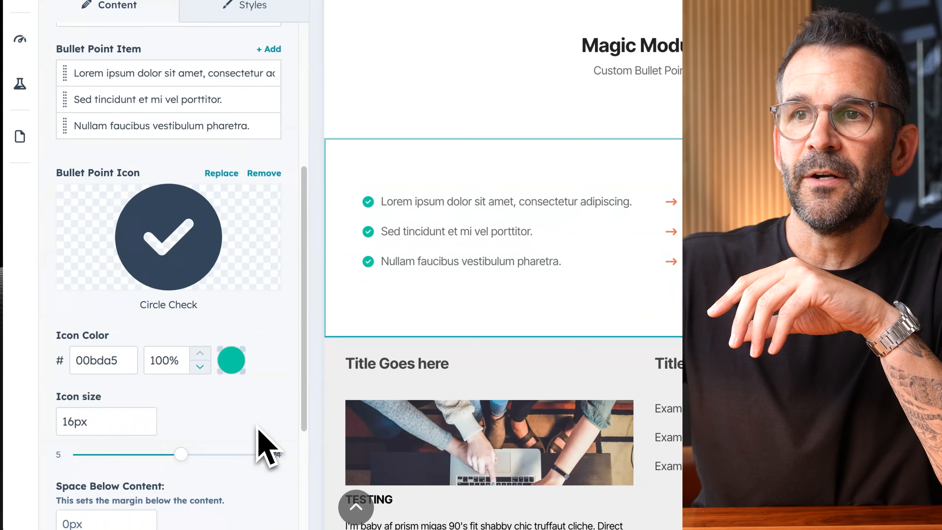
{"action": "mouse_move", "coordinate": [157, 248]}
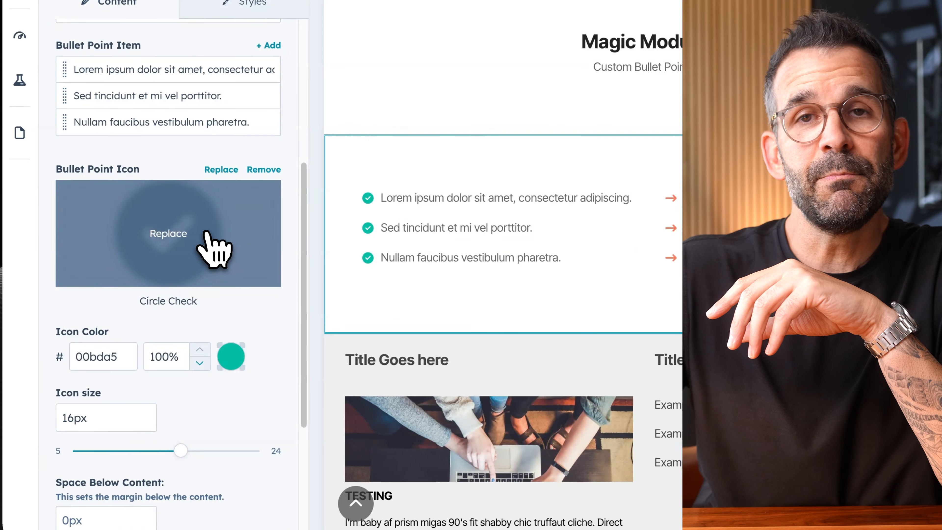
{"action": "left_click", "coordinate": [204, 237]}
{"action": "scroll", "coordinate": [814, 191], "scroll_direction": "down", "scroll_amount": 10}
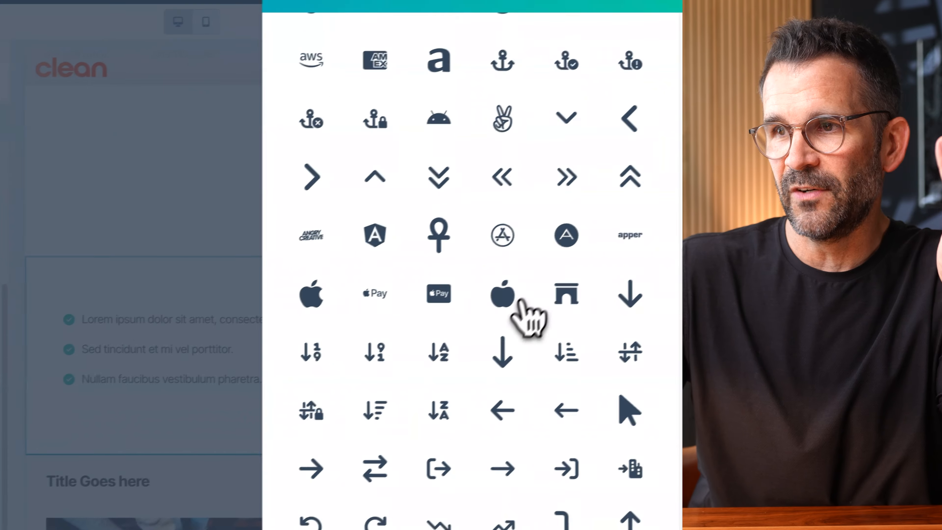
{"action": "scroll", "coordinate": [500, 380], "scroll_direction": "up", "scroll_amount": 12}
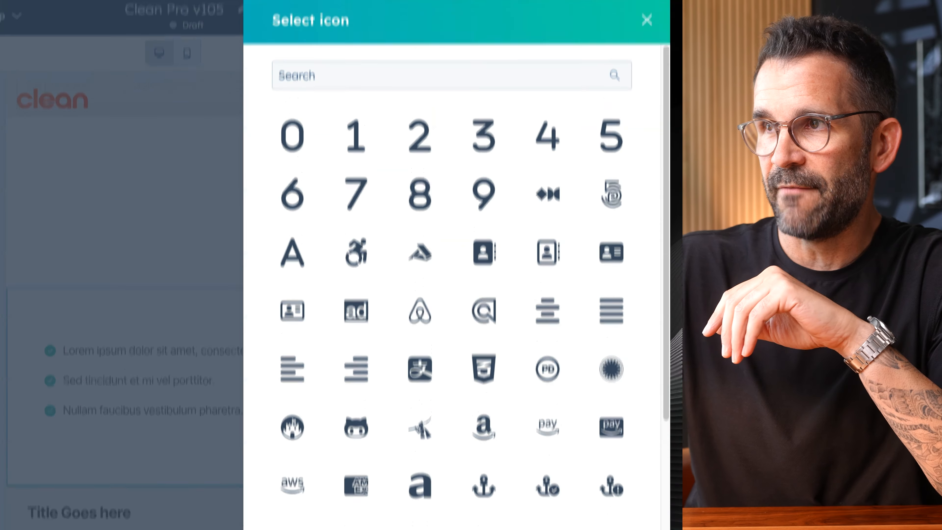
{"action": "left_click", "coordinate": [646, 19]}
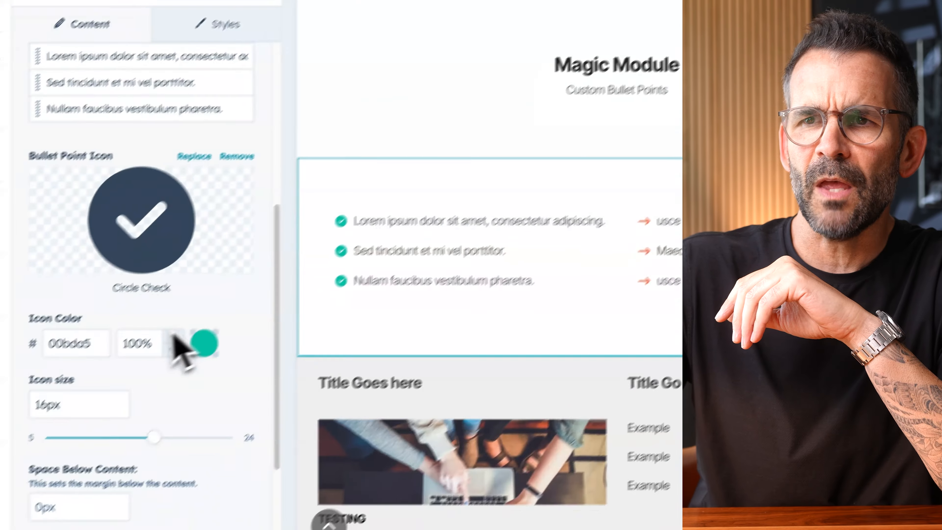